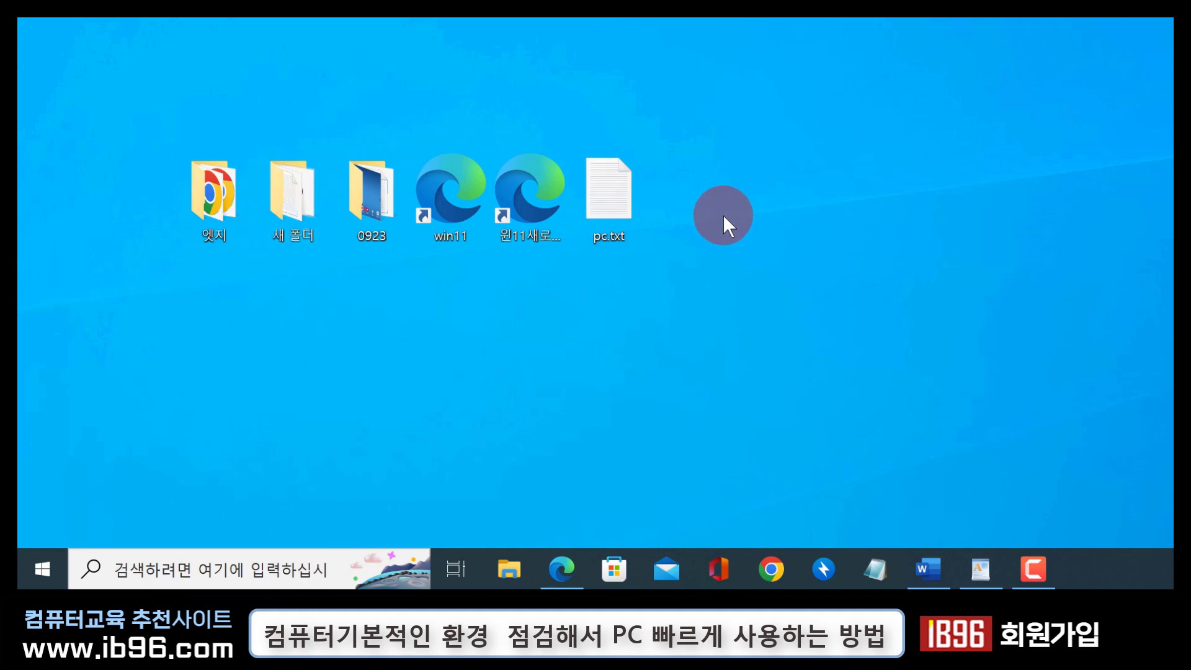
pyautogui.click(619, 234)
pyautogui.click(737, 231)
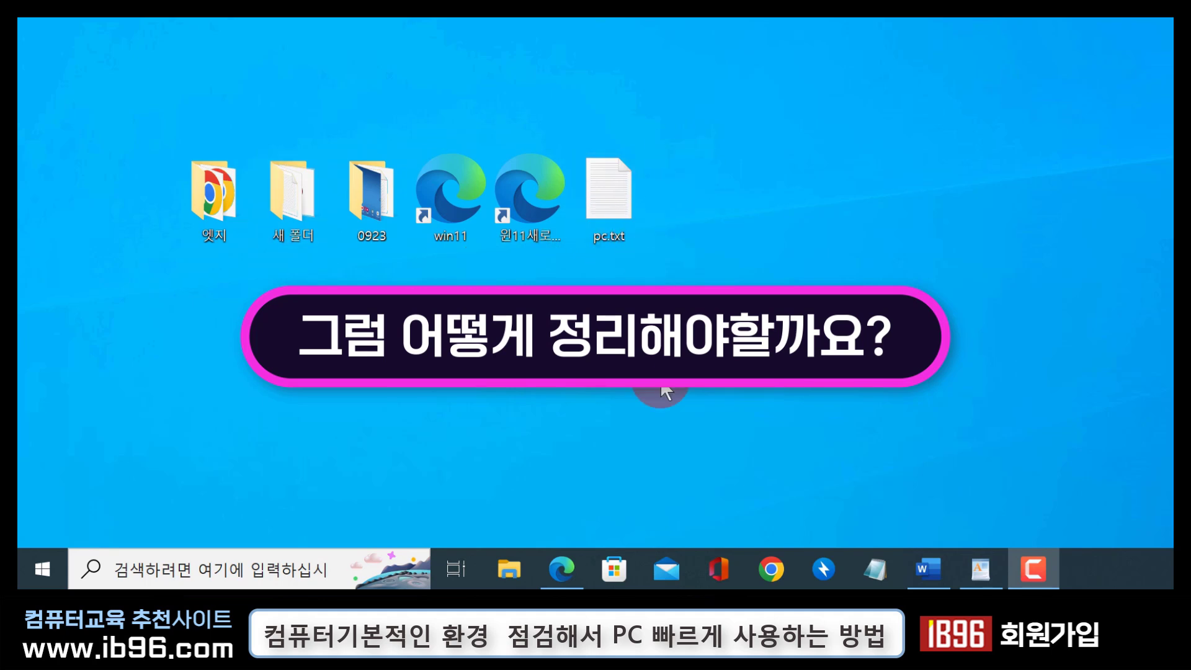
# Open the empty desk folder on the Data (F:) drive in File Explorer
pyautogui.click(509, 563)
pyautogui.scroll(-2, 279, 276)
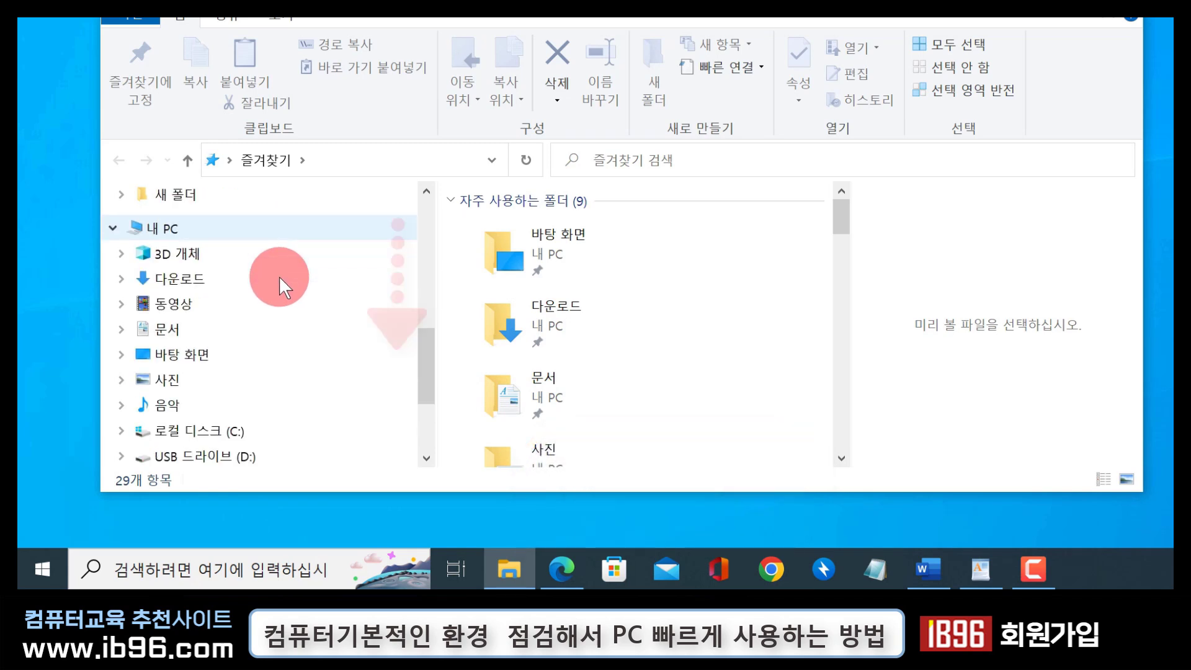
pyautogui.scroll(-3, 235, 325)
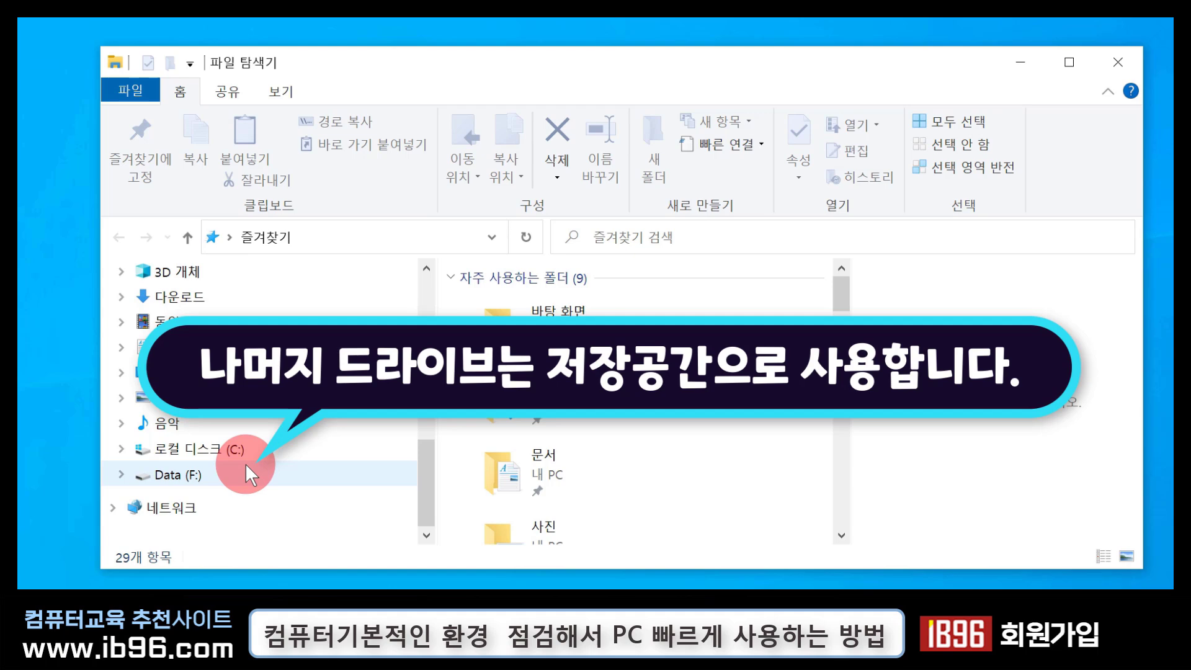
pyautogui.click(245, 462)
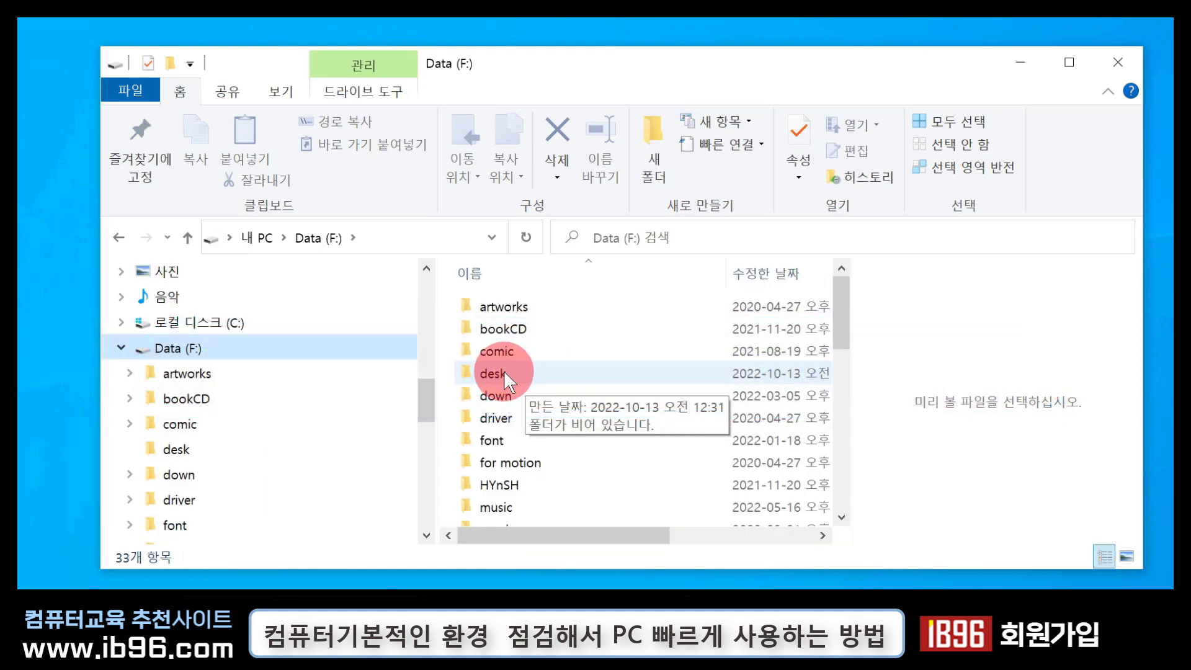
pyautogui.doubleClick(497, 366)
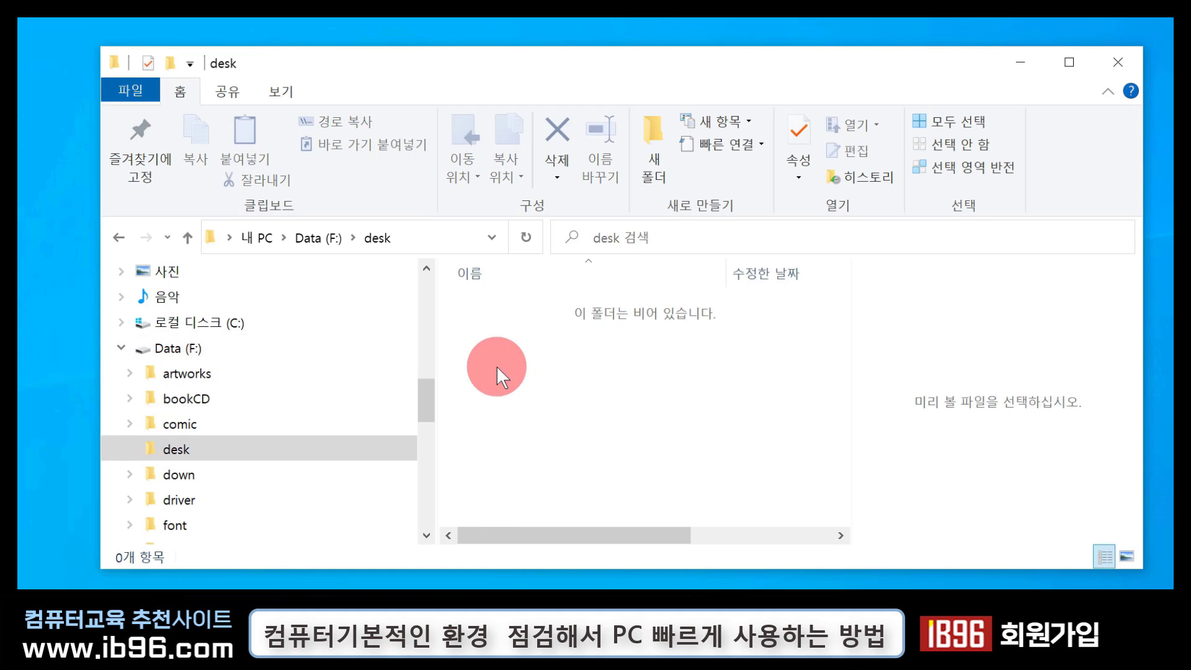
# Narrow the desk folder window to uncover the desktop, and move all desktop folders, shortcuts and pc.txt into the desk folder
pyautogui.moveTo(98, 180); pyautogui.dragTo(402, 199)
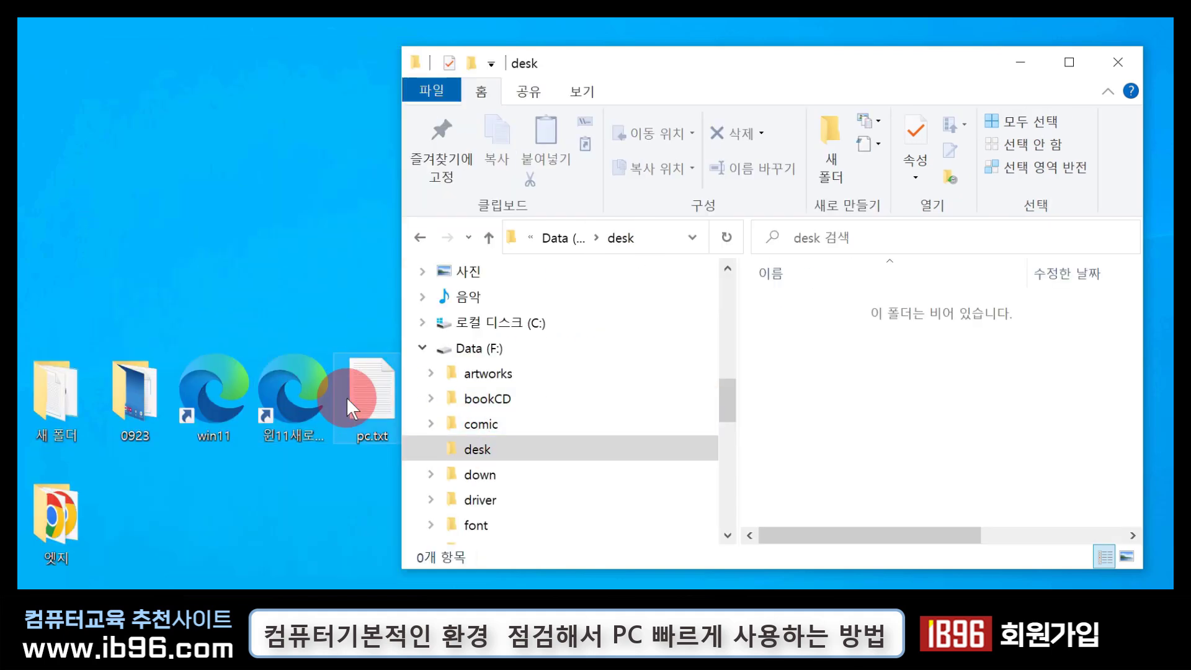
pyautogui.moveTo(47, 267); pyautogui.dragTo(387, 591)
pyautogui.moveTo(409, 421); pyautogui.dragTo(932, 381)
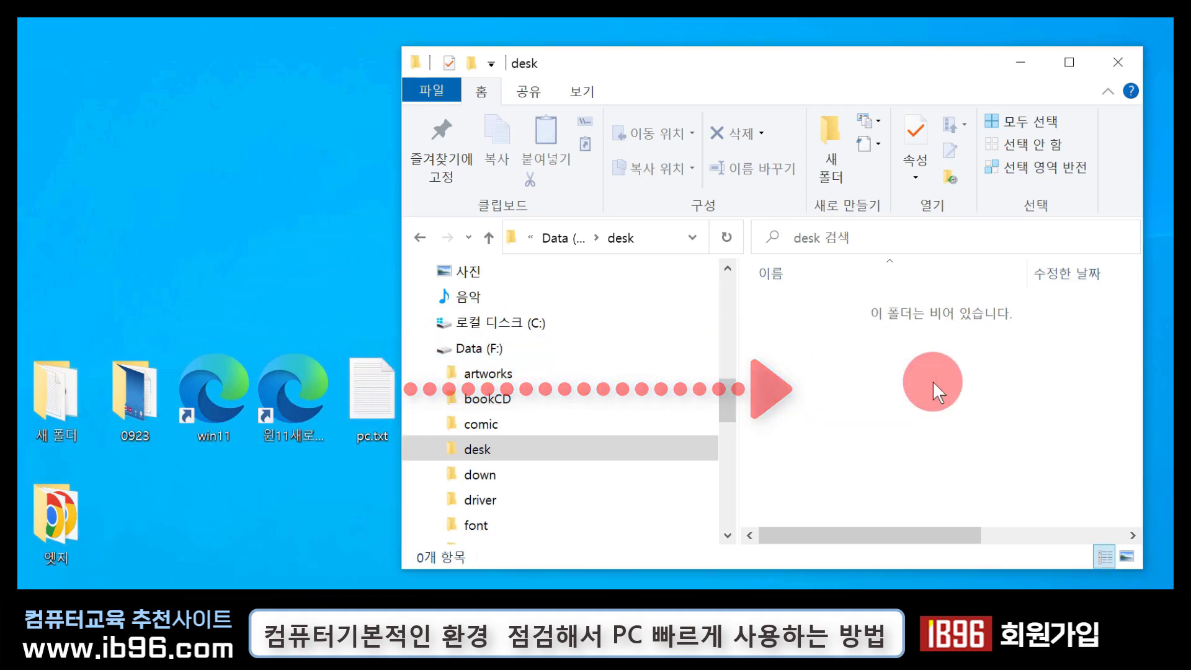
pyautogui.click(259, 416)
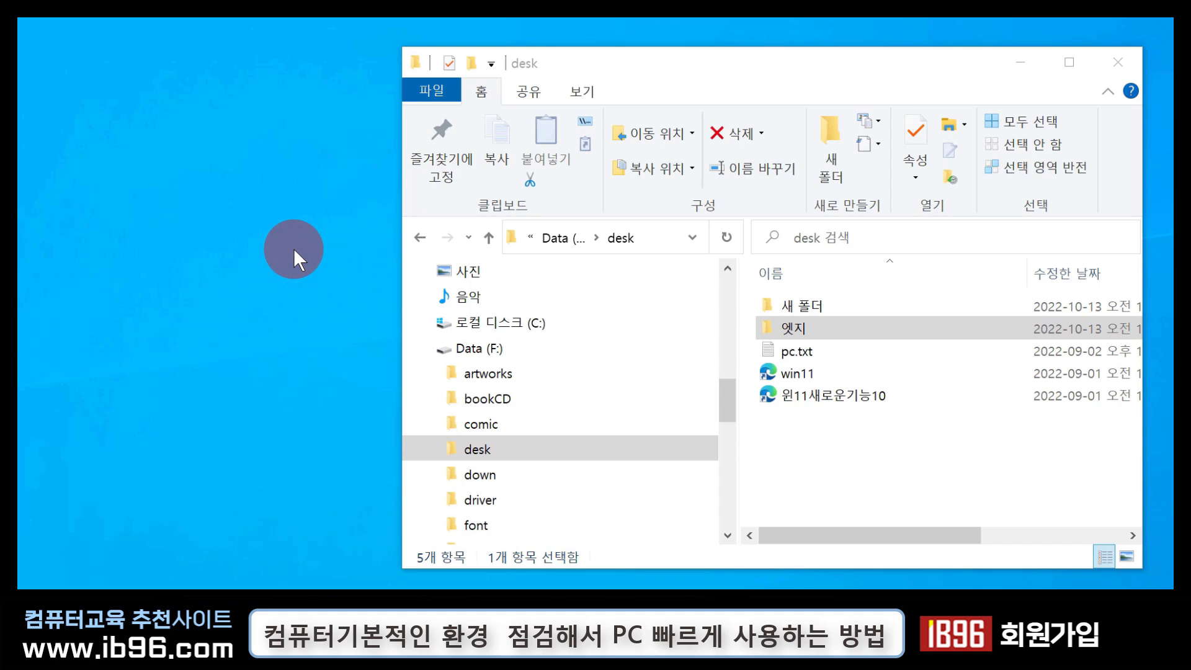
pyautogui.click(735, 400)
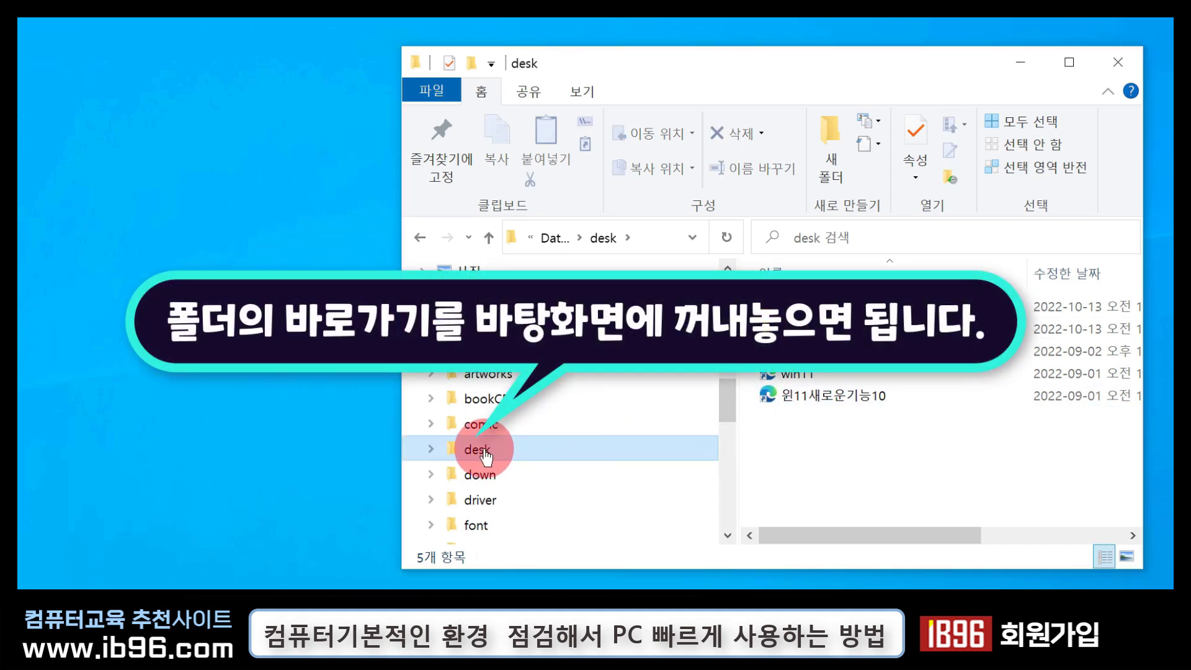
# Create a shortcut to the desk folder of the Data (F:) drive on the desktop
pyautogui.moveTo(485, 457)
pyautogui.mouseDown()
pyautogui.moveTo(394, 413)
pyautogui.moveTo(229, 214)
pyautogui.moveTo(305, 193)
pyautogui.mouseUp()
pyautogui.moveTo(435, 348); pyautogui.dragTo(217, 283)
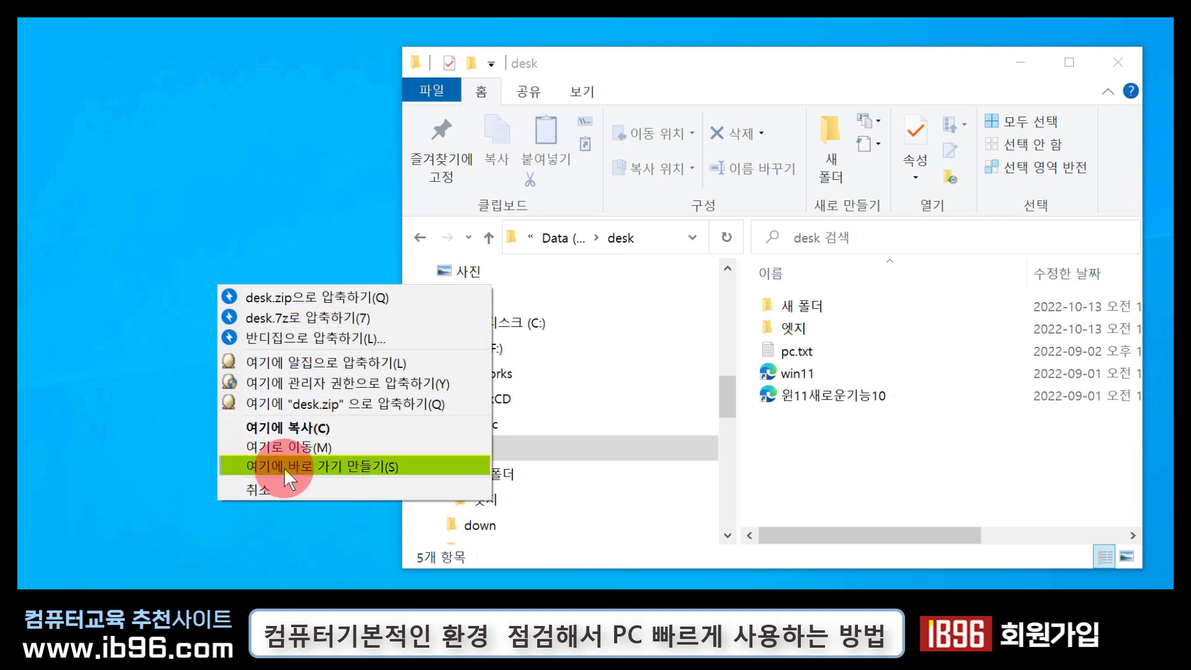
pyautogui.click(350, 462)
pyautogui.click(467, 451)
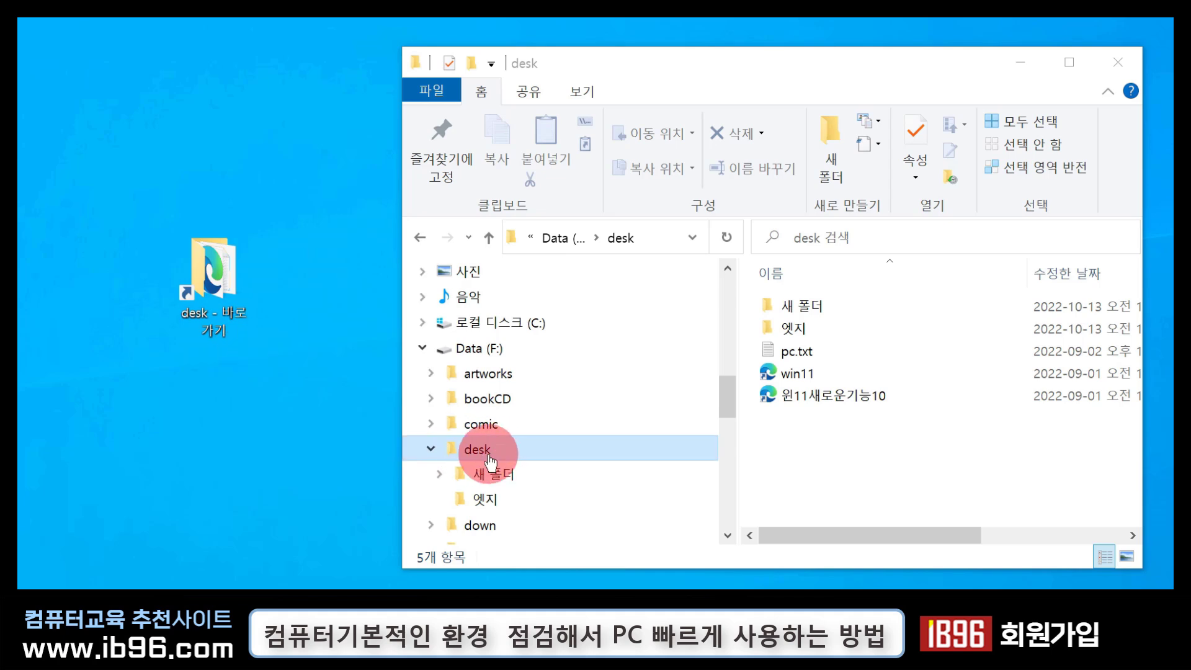
# Try out the desk shortcut on the desktop and move it higher up in its column
pyautogui.click(263, 319)
pyautogui.moveTo(280, 350); pyautogui.dragTo(145, 215)
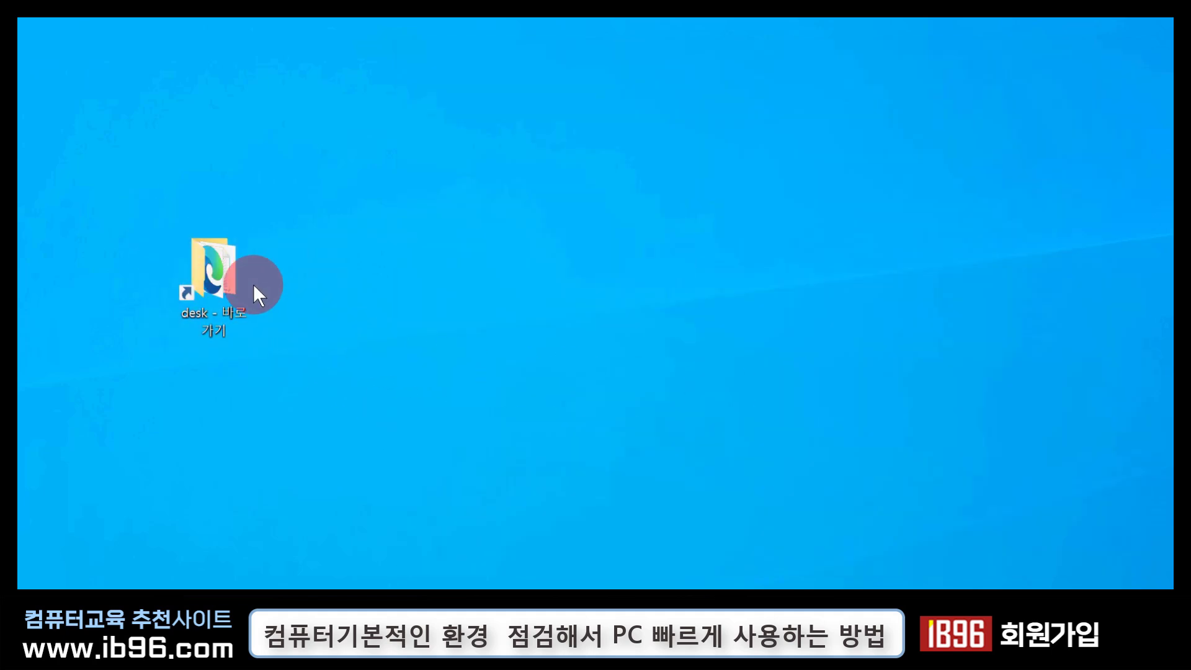
pyautogui.doubleClick(222, 275)
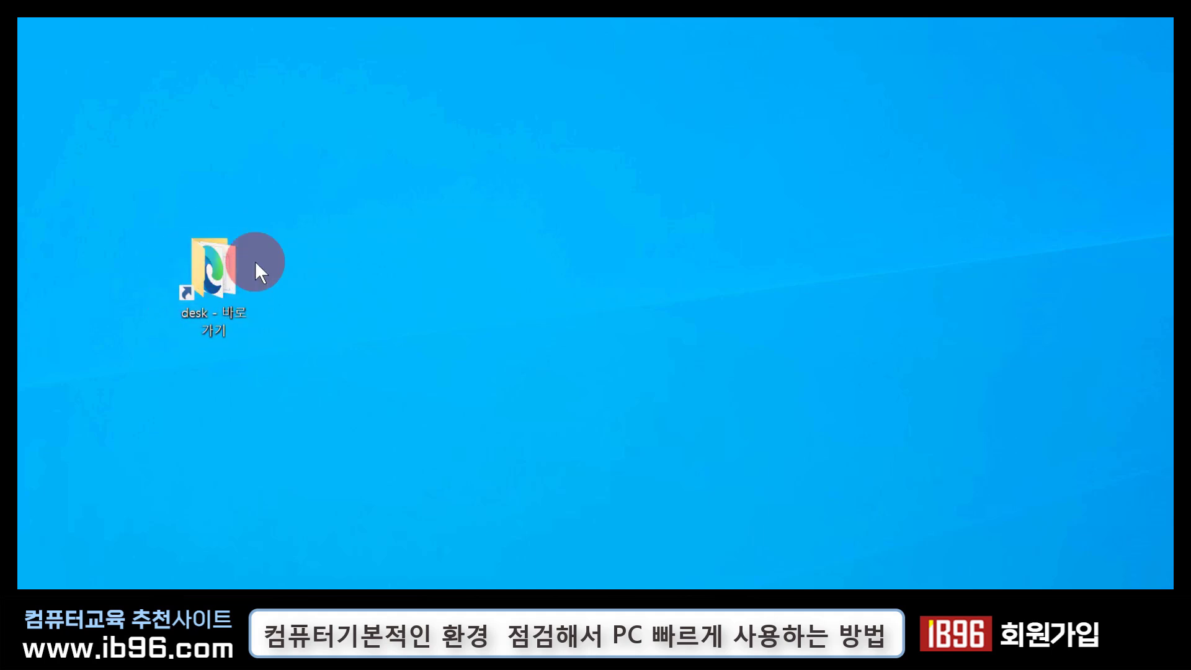
pyautogui.moveTo(209, 272); pyautogui.dragTo(218, 110)
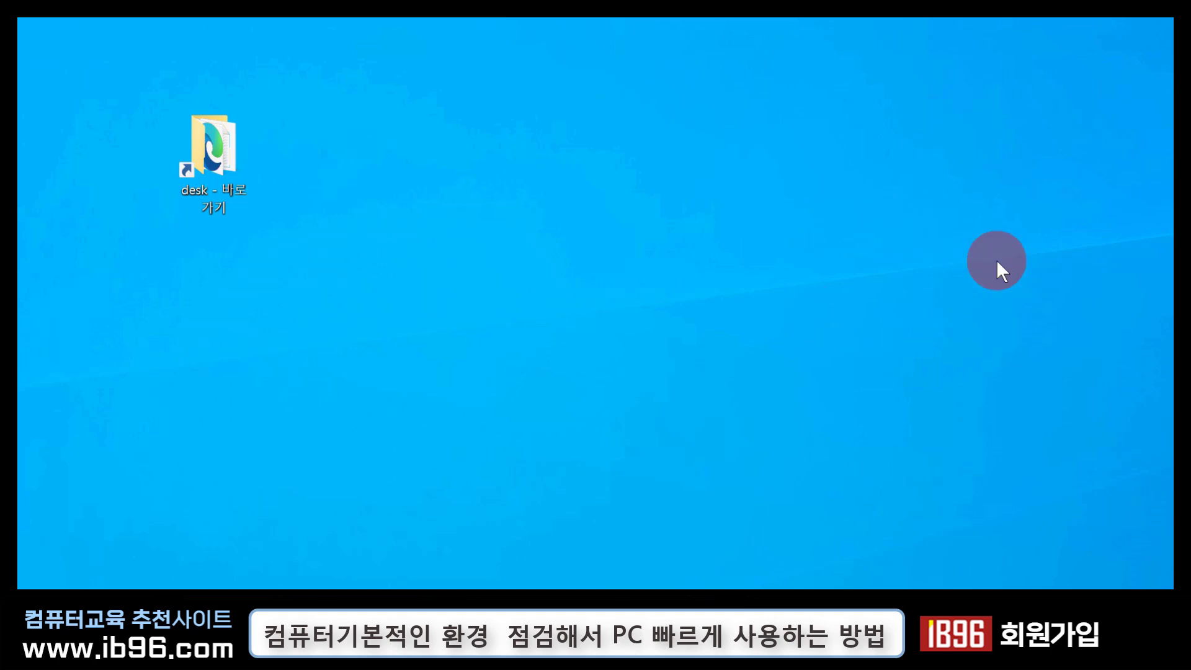
pyautogui.moveTo(290, 224); pyautogui.dragTo(304, 282)
pyautogui.click(360, 286)
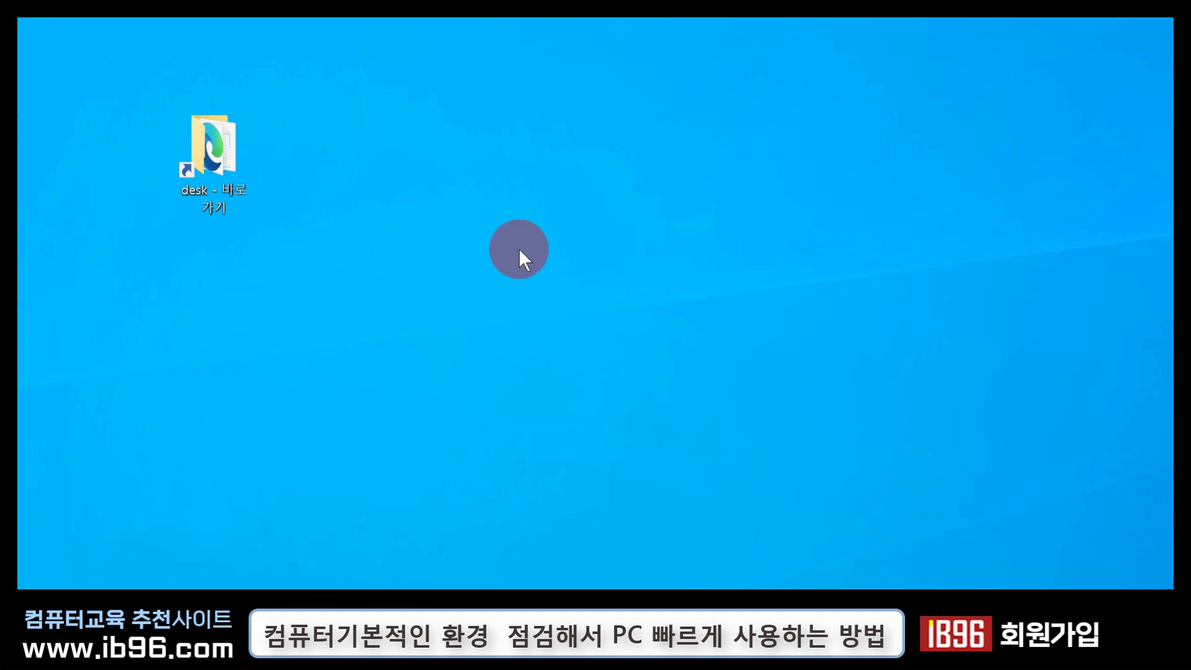
# Look up the desk folder on Data (F:) and the user folder on local disk (C:) in File Explorer, and close the window
pyautogui.press('super+e')
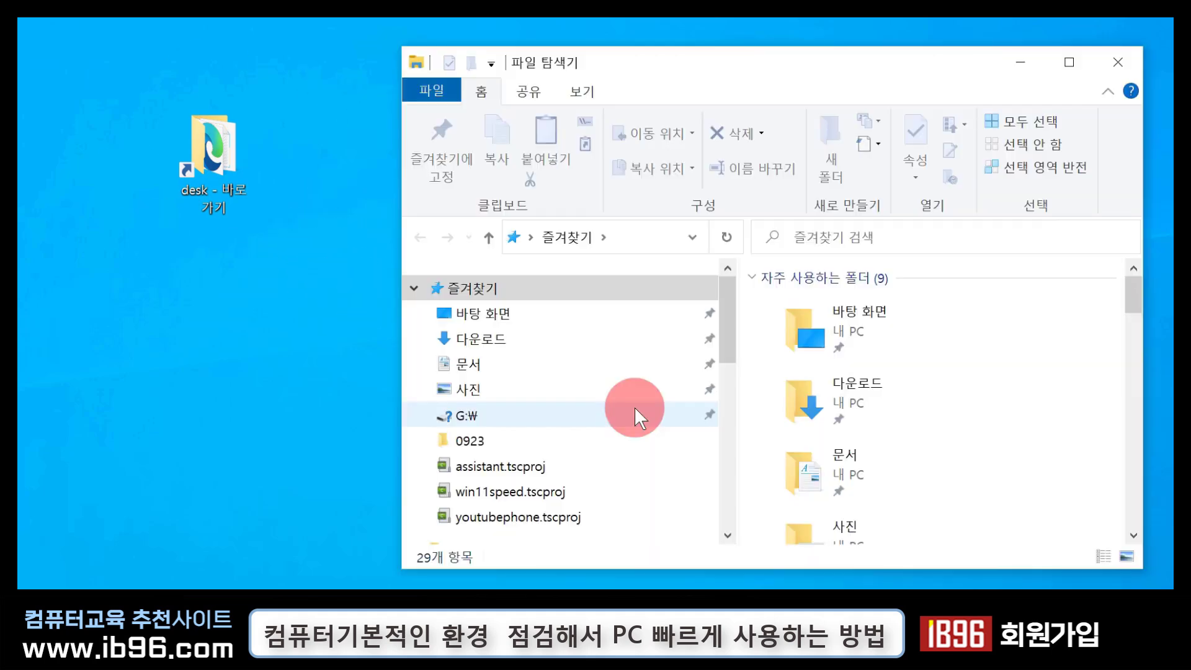
pyautogui.scroll(-10, 645, 422)
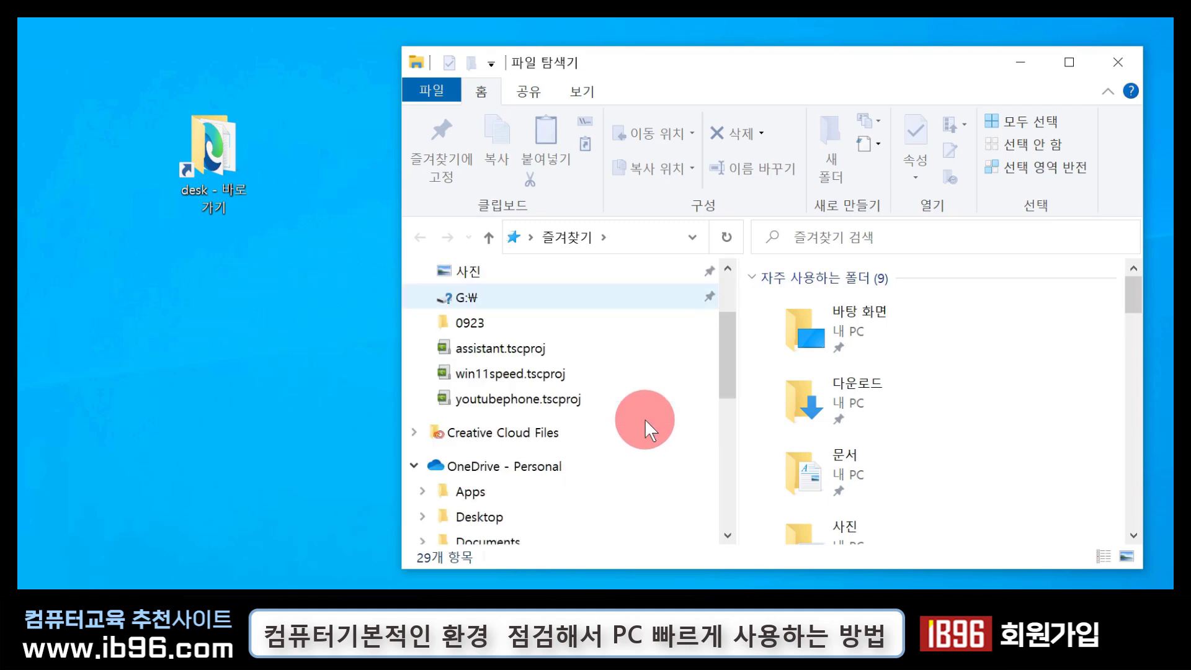
pyautogui.click(539, 475)
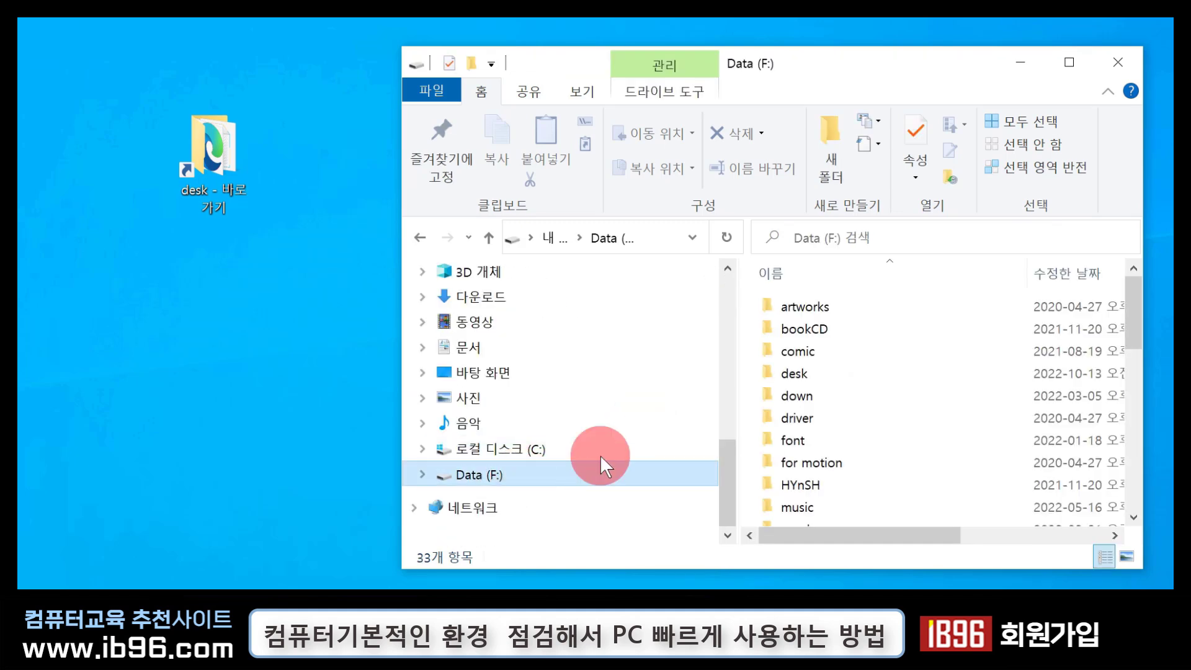
pyautogui.click(810, 375)
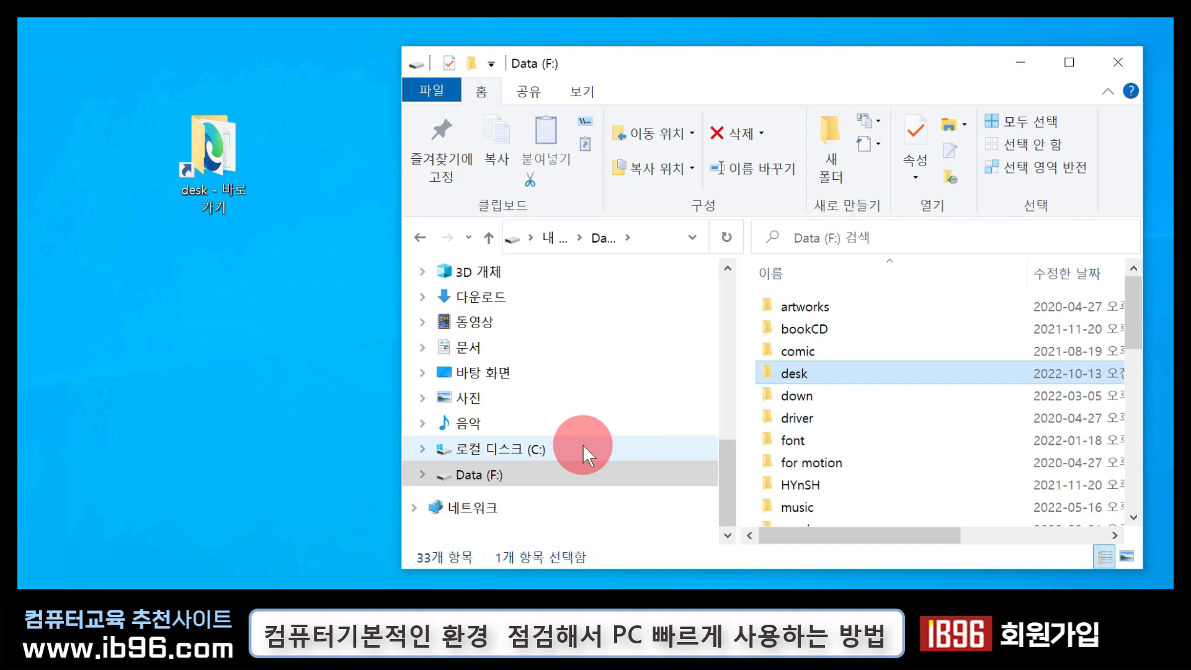
pyautogui.click(559, 448)
pyautogui.scroll(-1, 868, 418)
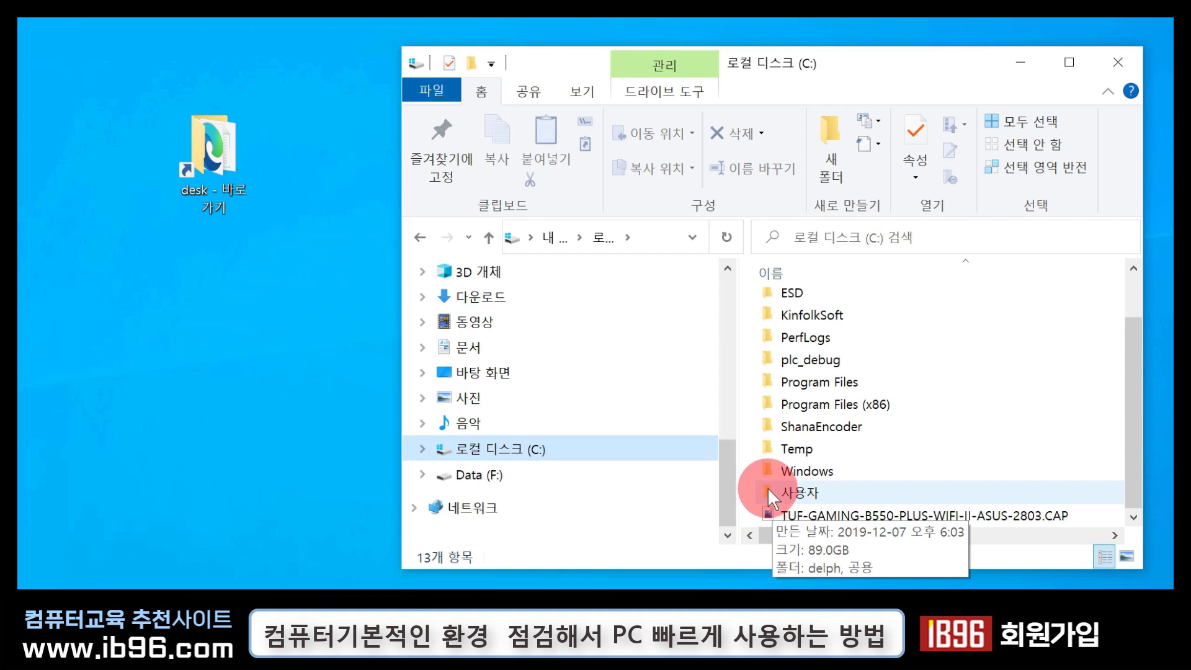
pyautogui.doubleClick(214, 130)
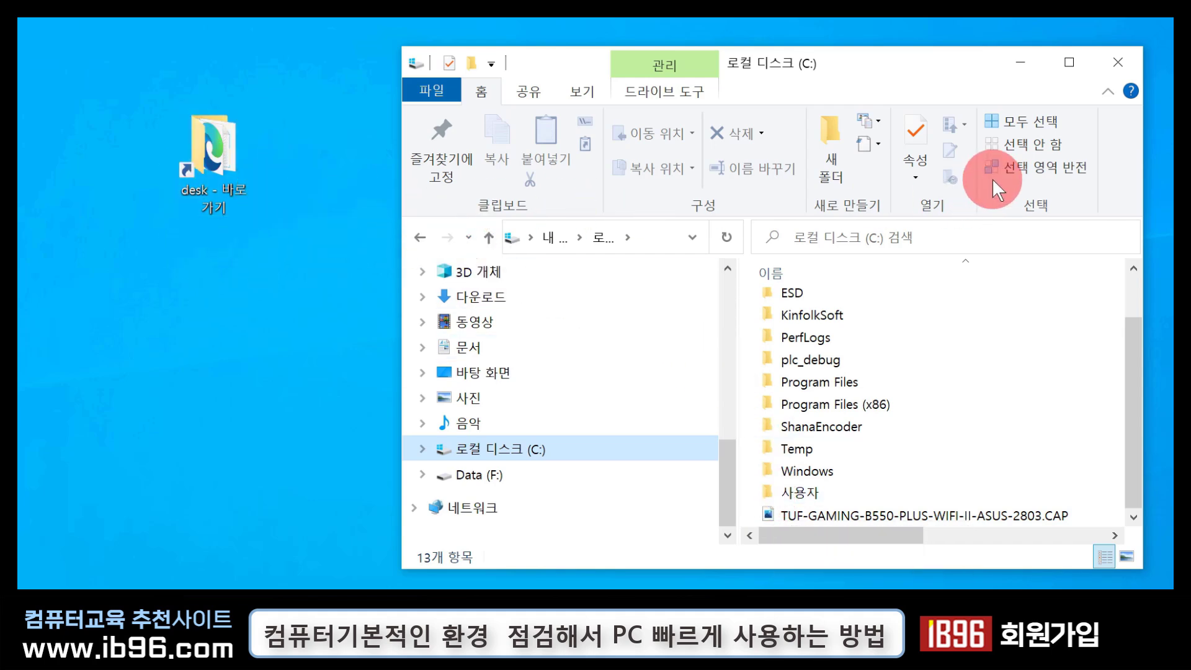
pyautogui.click(1116, 57)
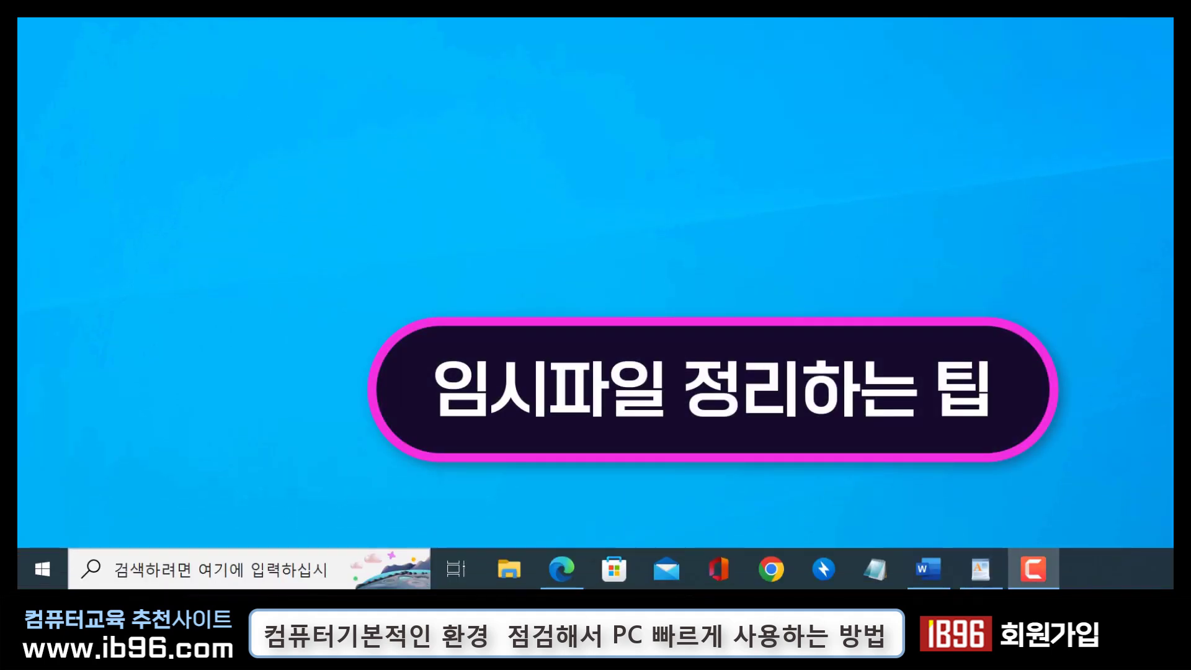
# Open the temporary files list in the storage section of the Windows system settings
pyautogui.click(42, 569)
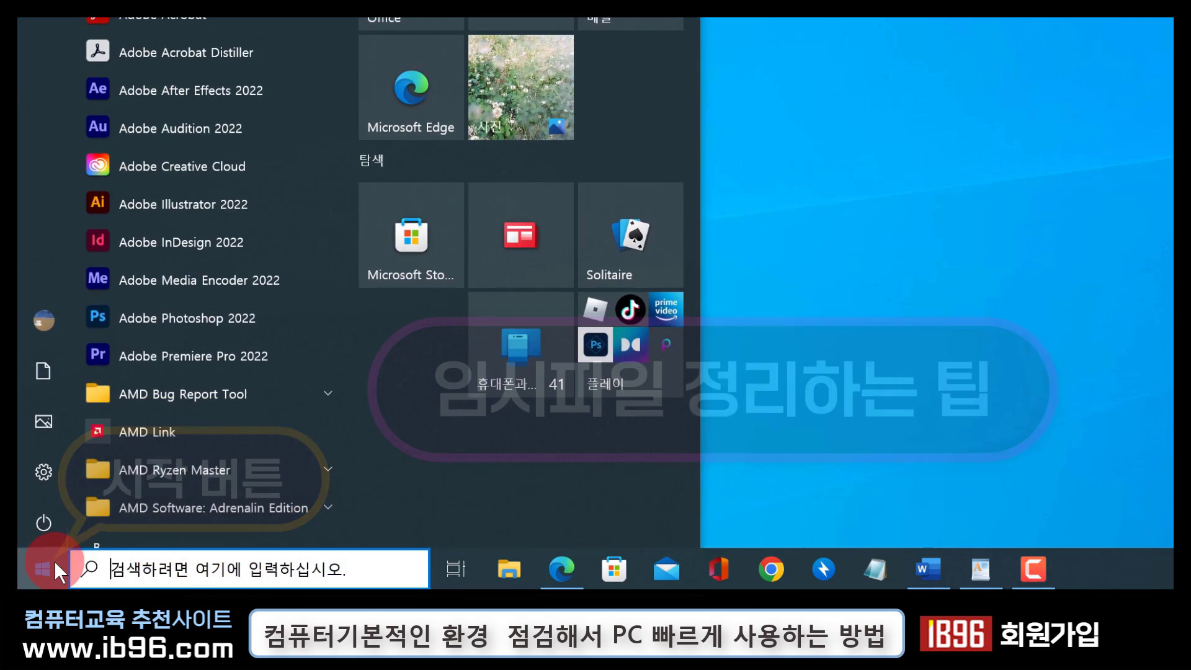
pyautogui.click(43, 479)
pyautogui.click(43, 480)
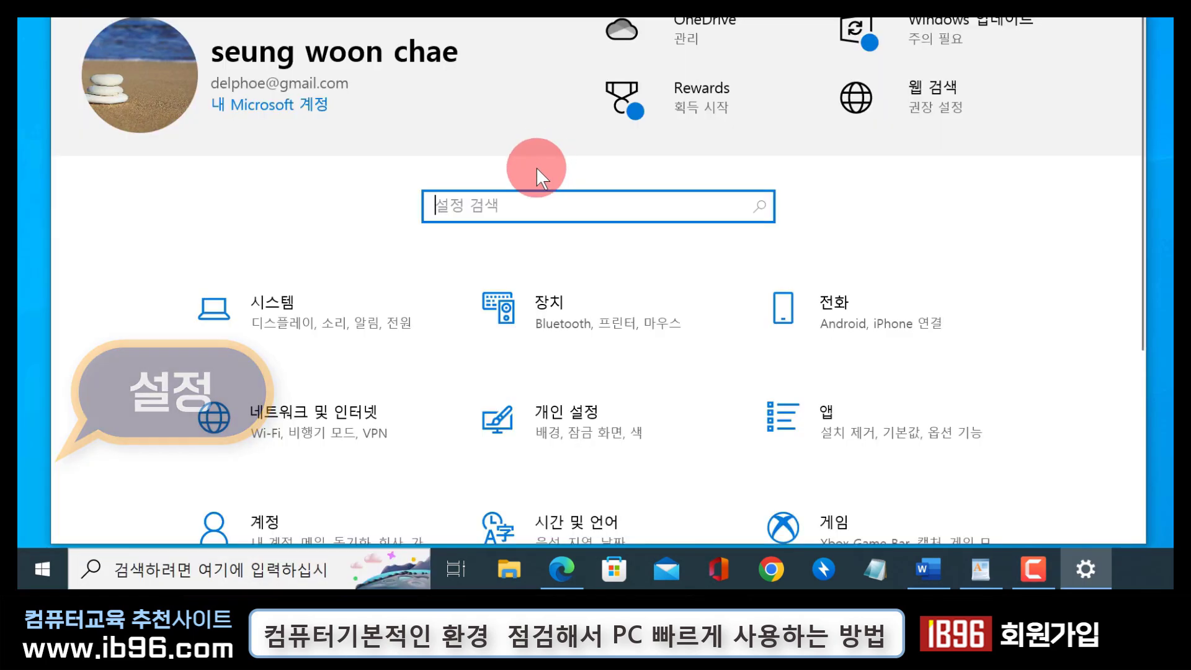
pyautogui.click(284, 297)
pyautogui.scroll(-1, 242, 213)
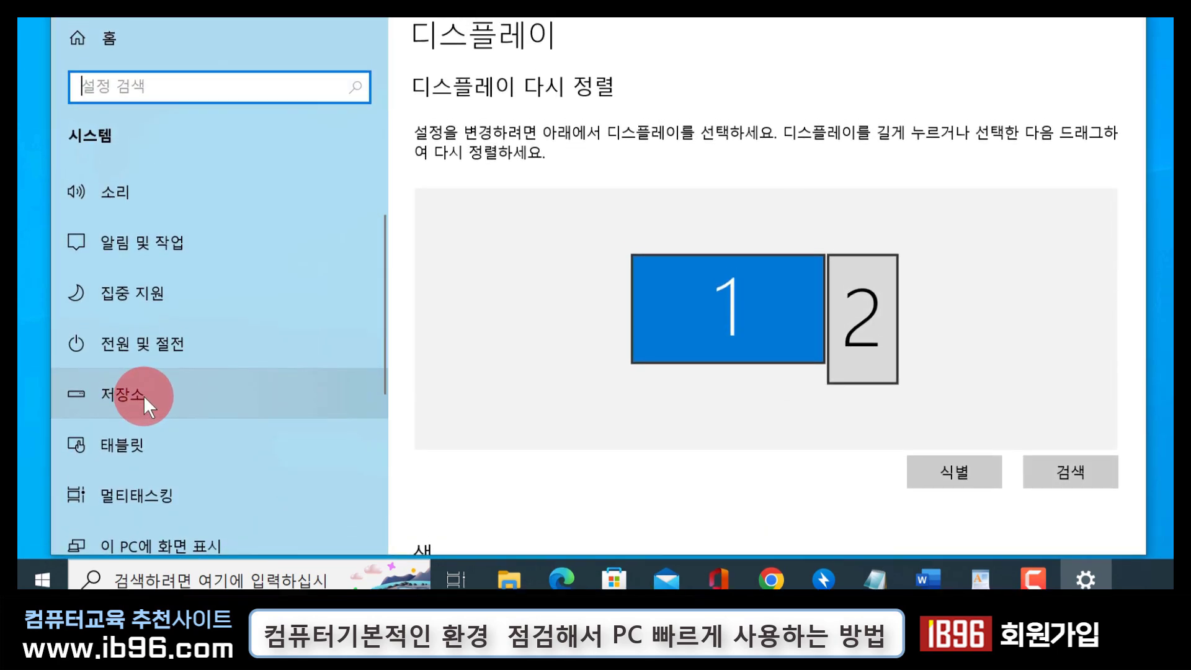
pyautogui.click(144, 392)
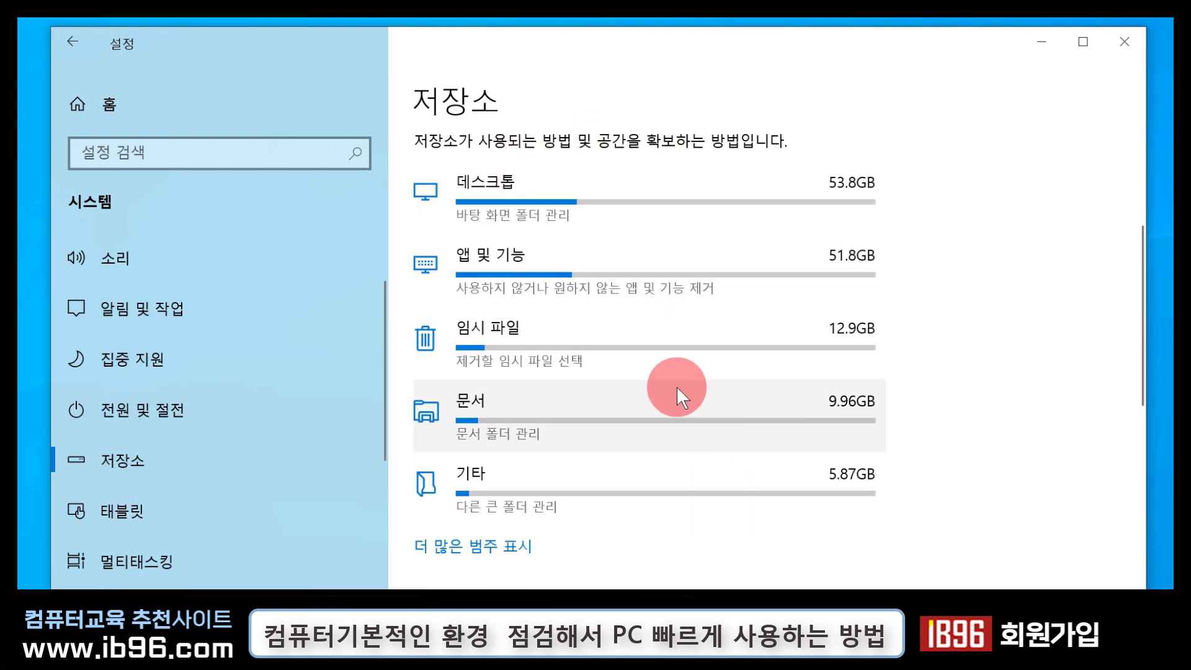
pyautogui.scroll(-2, 676, 386)
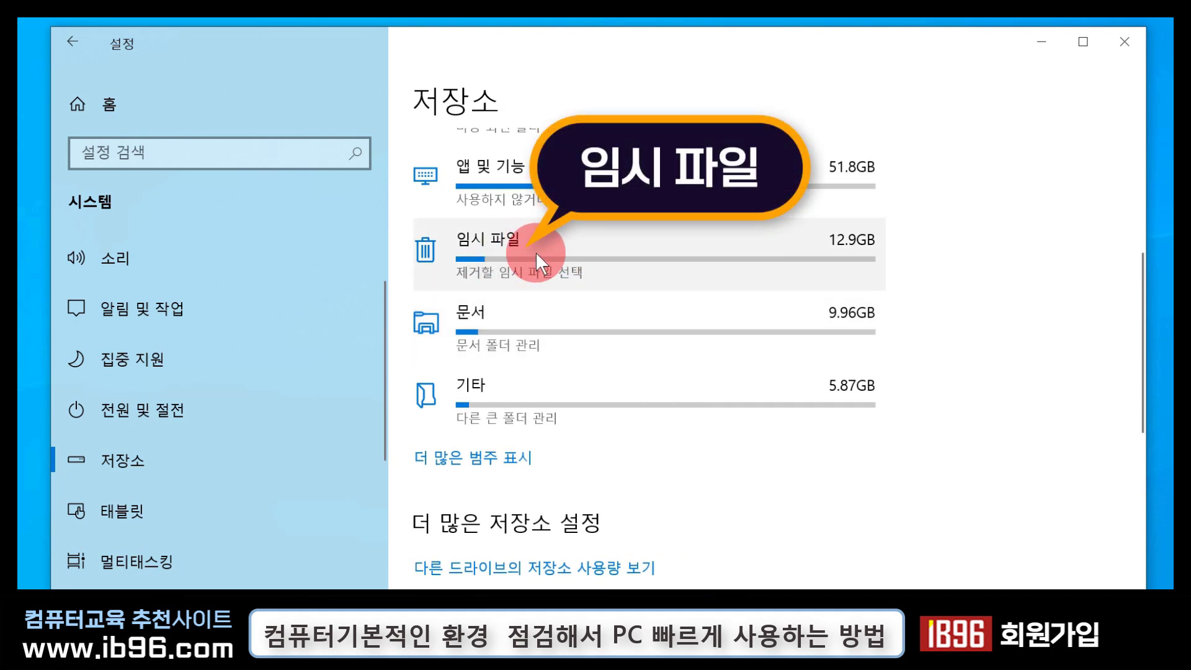
pyautogui.click(535, 252)
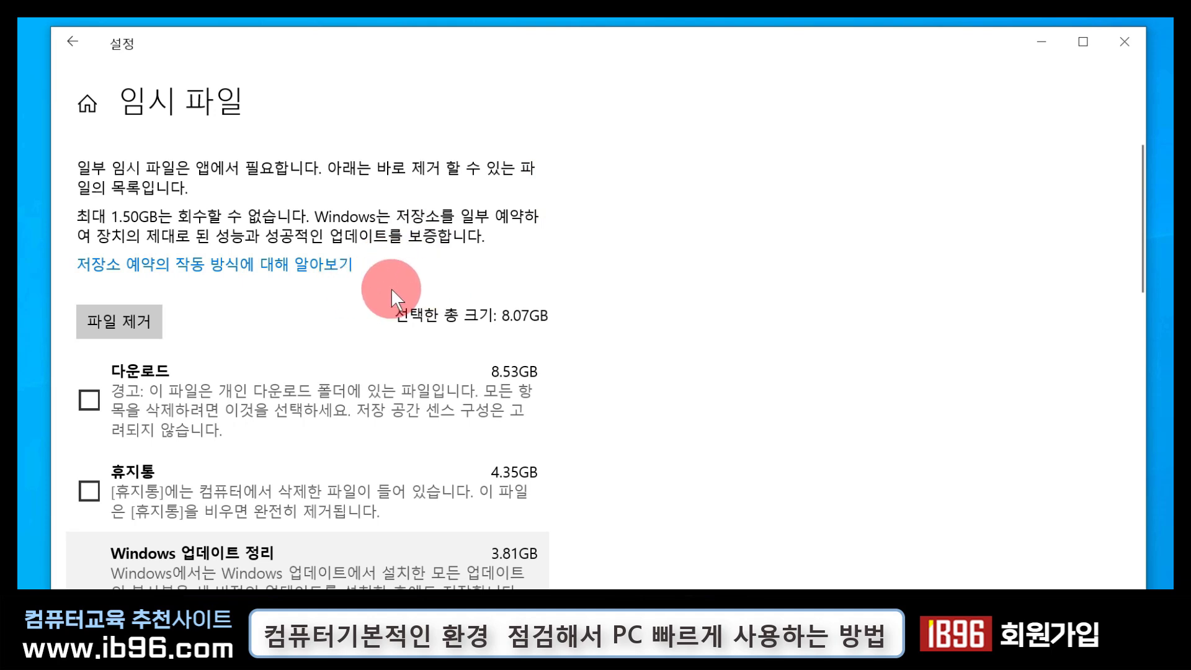
# Examine the categories of removable temporary files, their descriptions and which ones are selected for removal
pyautogui.scroll(-2, 367, 349)
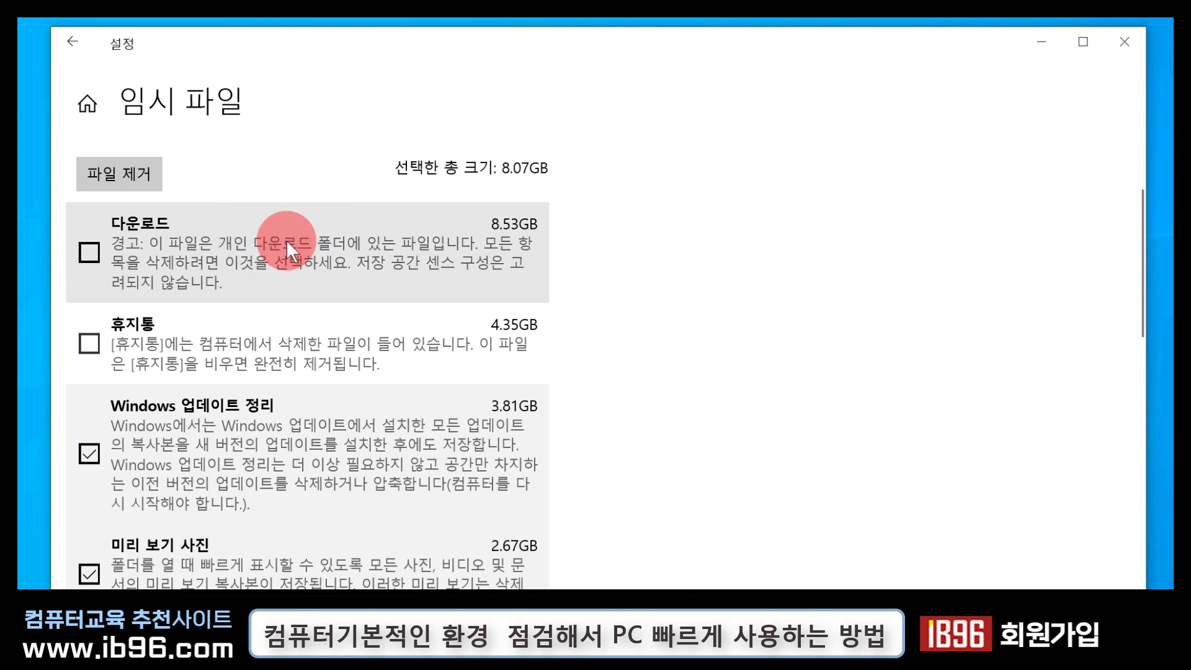
pyautogui.scroll(-1, 286, 242)
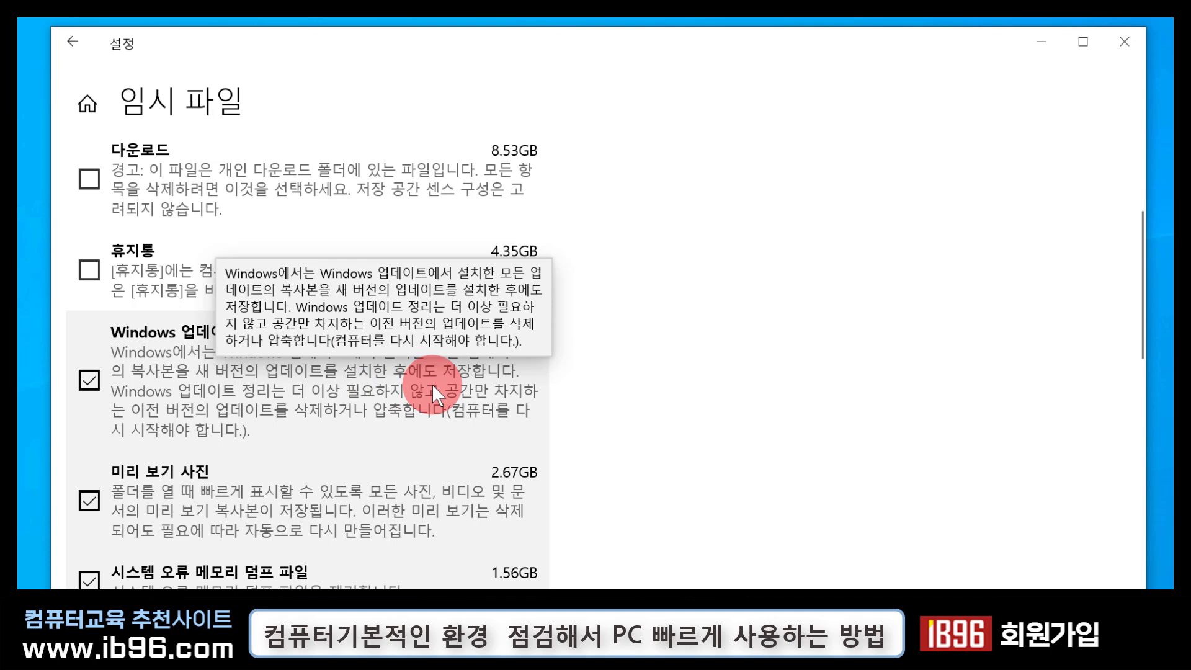
pyautogui.scroll(-2, 445, 254)
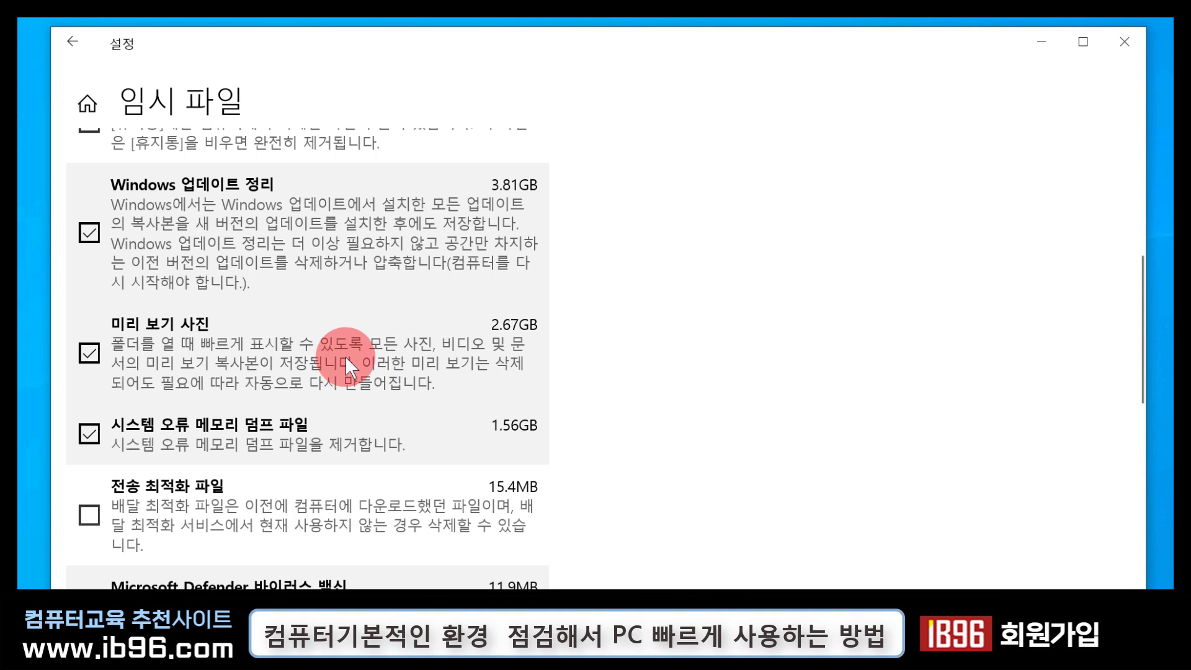
pyautogui.scroll(-2, 344, 356)
pyautogui.scroll(-1, 237, 228)
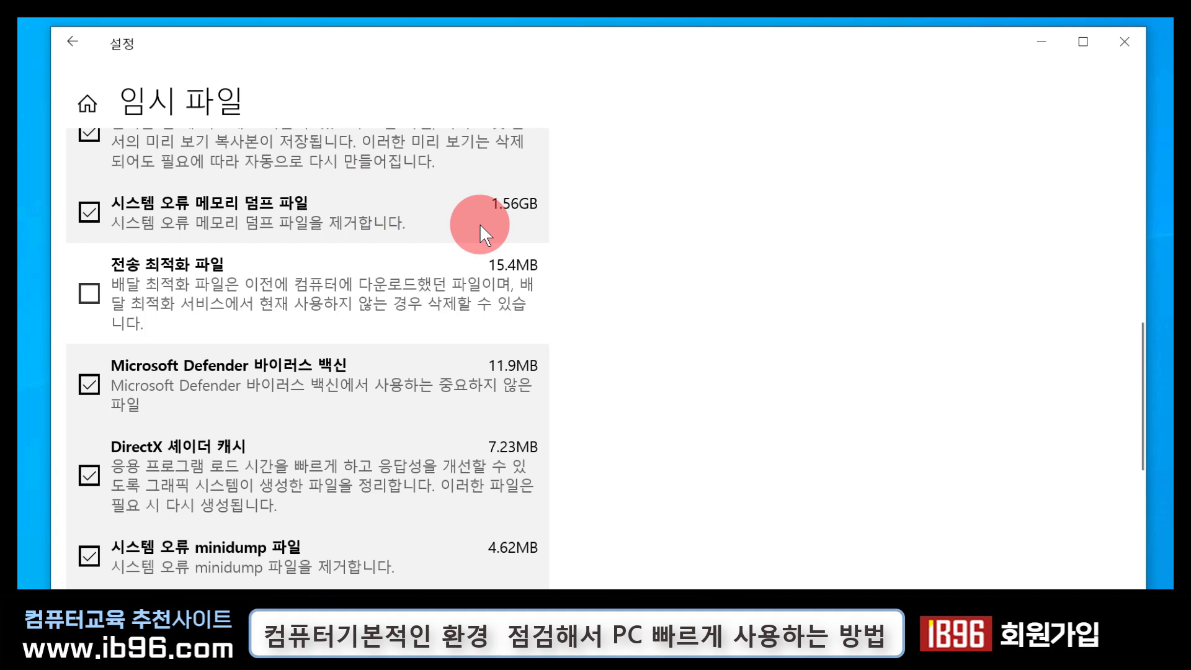
pyautogui.scroll(-2, 480, 223)
pyautogui.scroll(1, 231, 308)
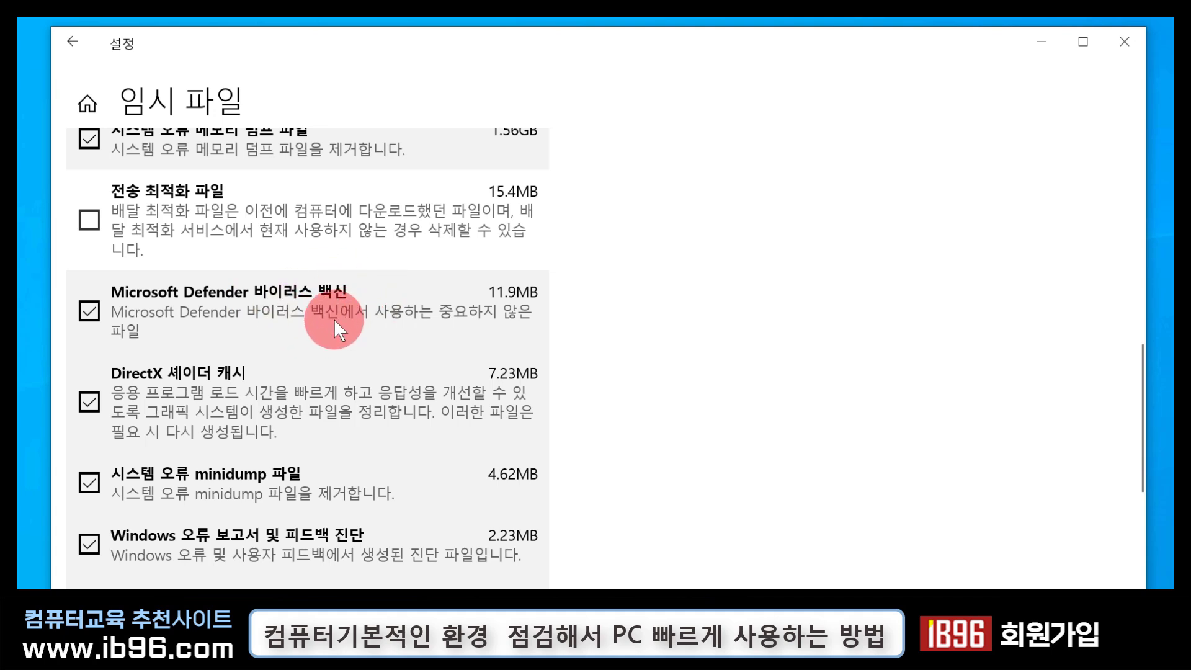
pyautogui.scroll(-2, 356, 331)
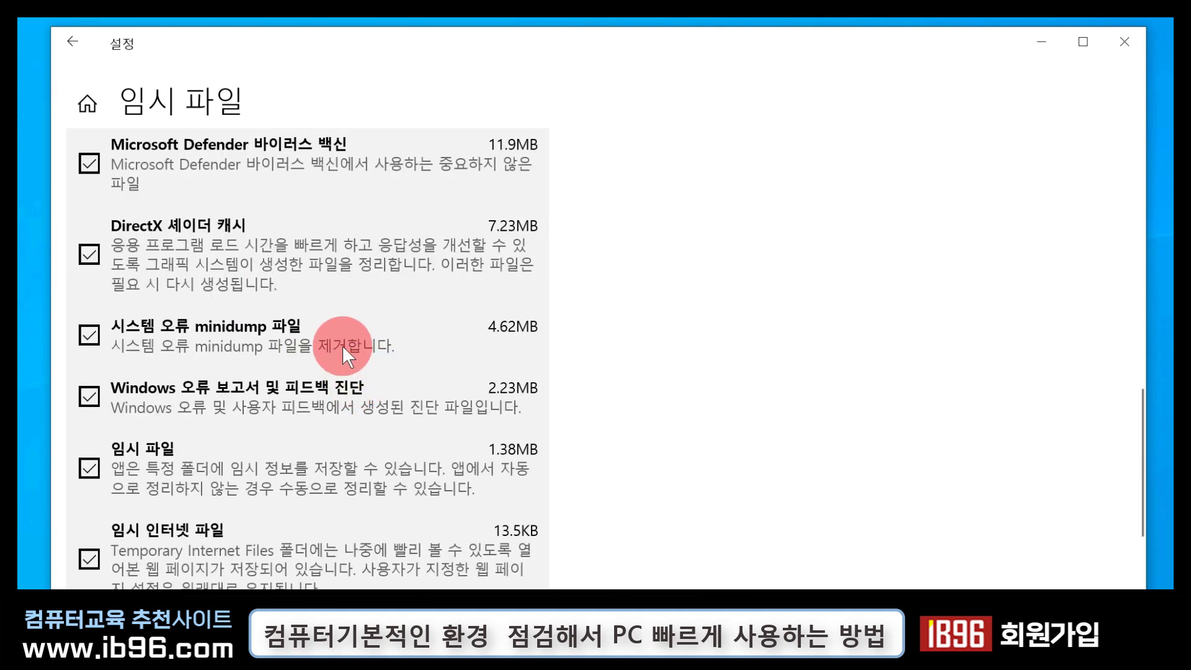
pyautogui.scroll(5, 345, 427)
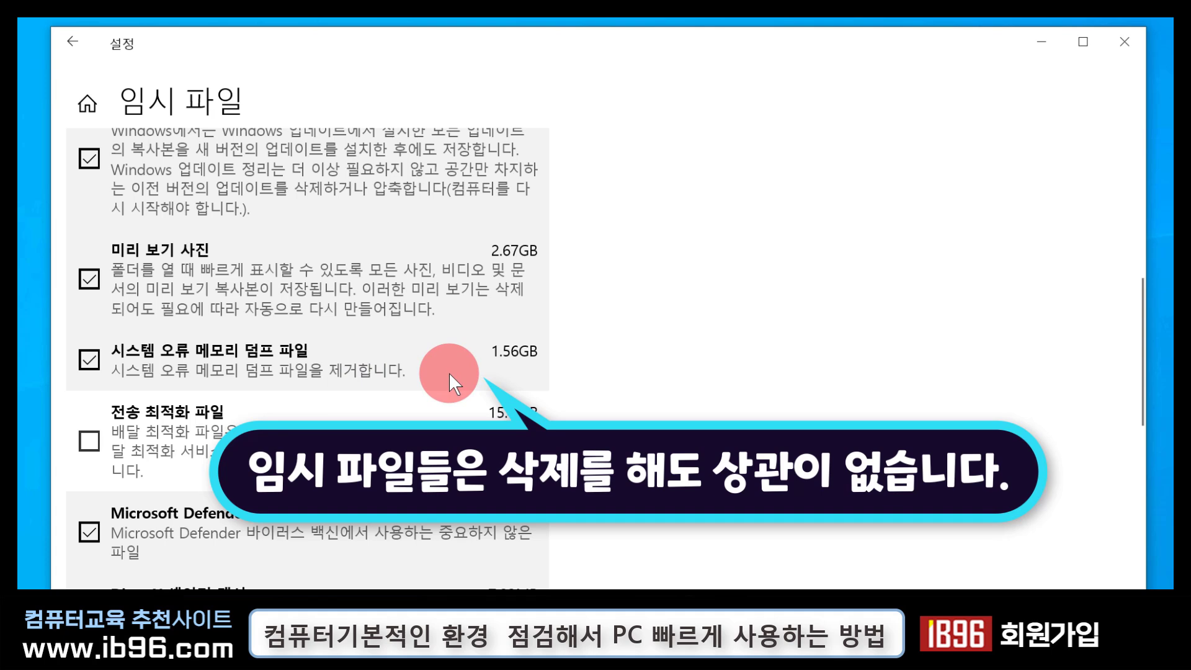
# Review the Downloads and Recycle Bin entries among the temporary files, and check the Recycle Bin's contents in its own window
pyautogui.scroll(6, 448, 372)
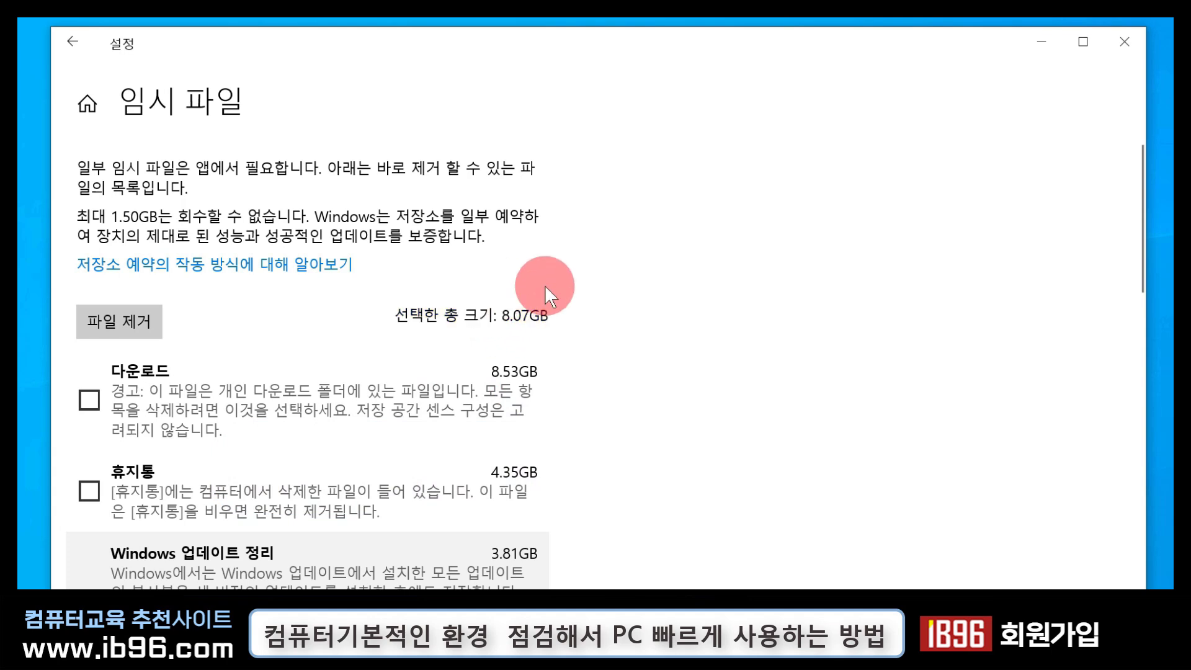
pyautogui.scroll(-3, 513, 310)
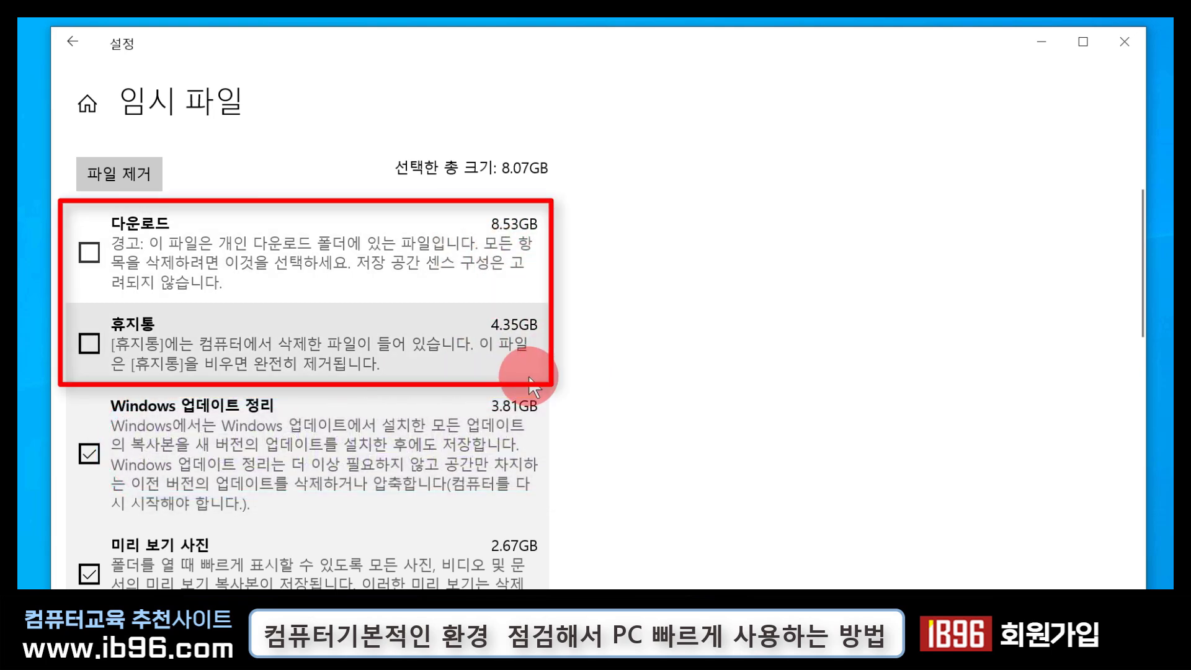
pyautogui.scroll(-2, 158, 193)
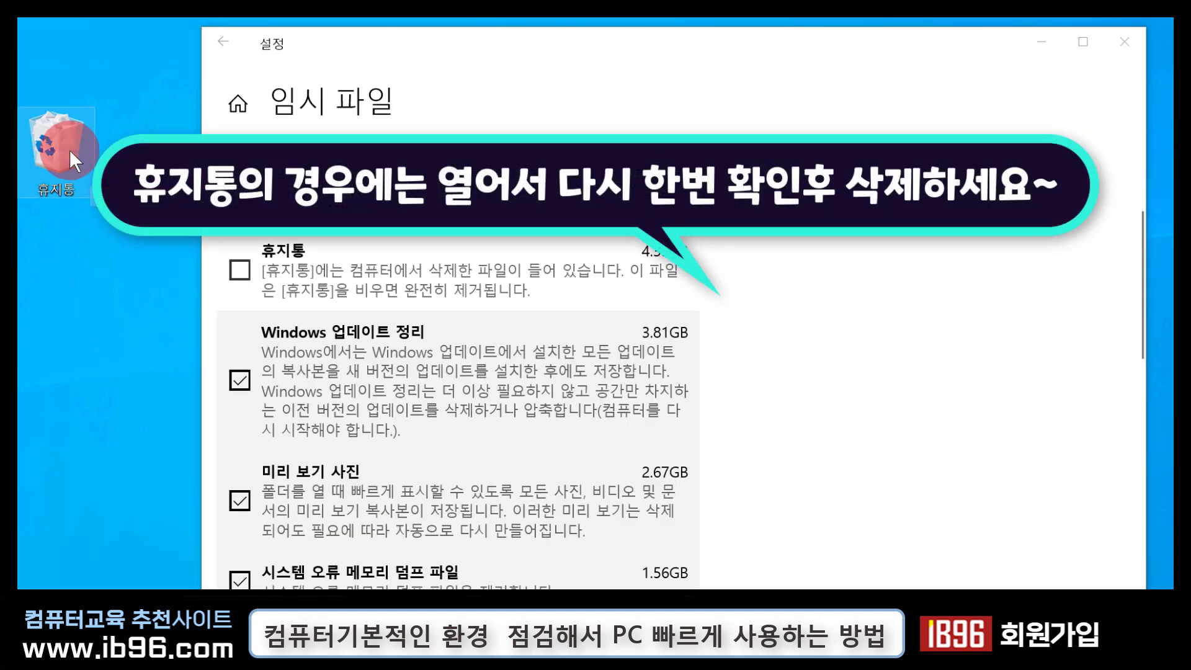
pyautogui.doubleClick(70, 150)
pyautogui.scroll(-5, 827, 364)
pyautogui.scroll(2, 856, 397)
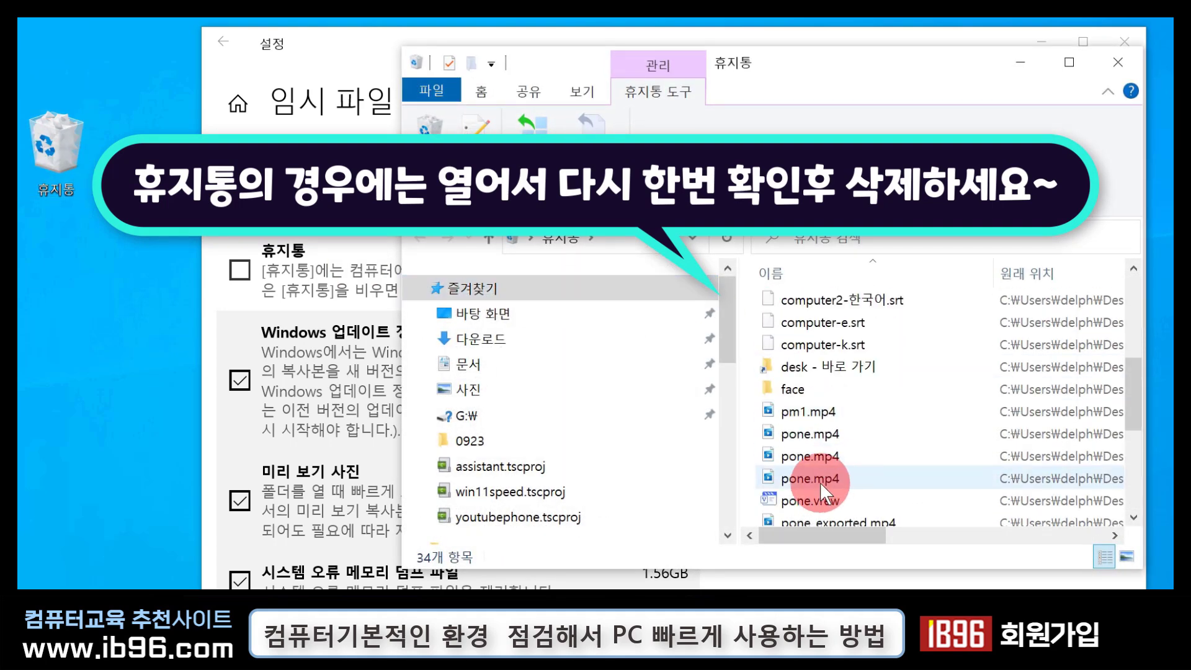
pyautogui.click(1121, 63)
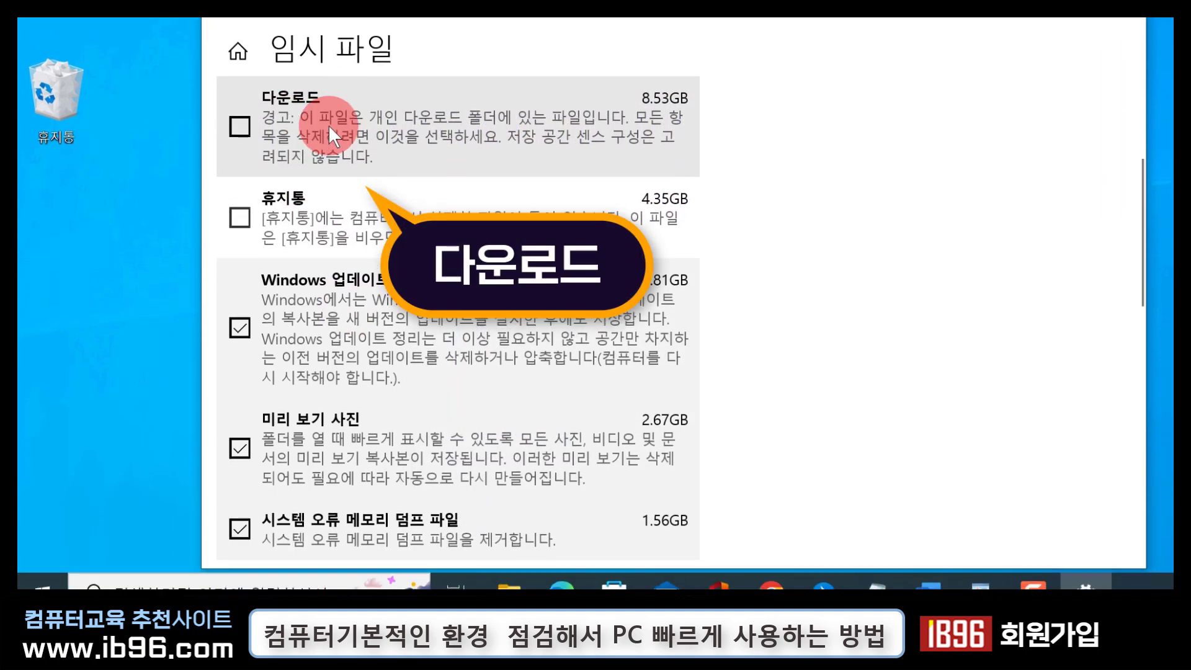
# Look through the files in the Downloads folder in File Explorer
pyautogui.click(507, 569)
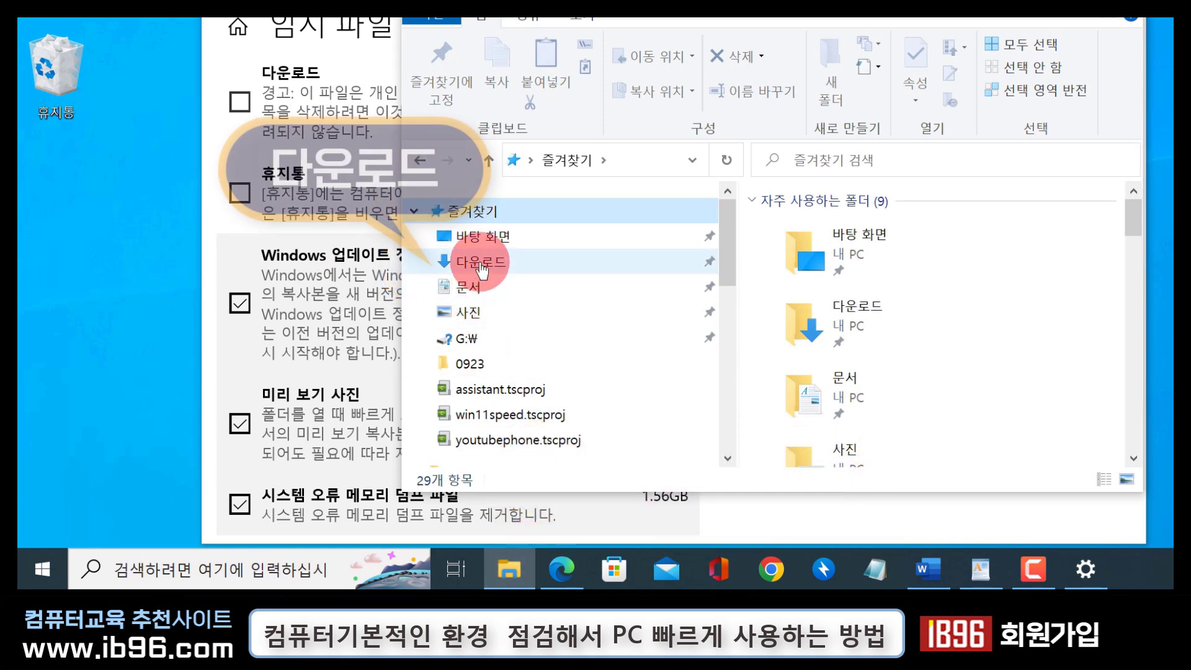
pyautogui.click(481, 265)
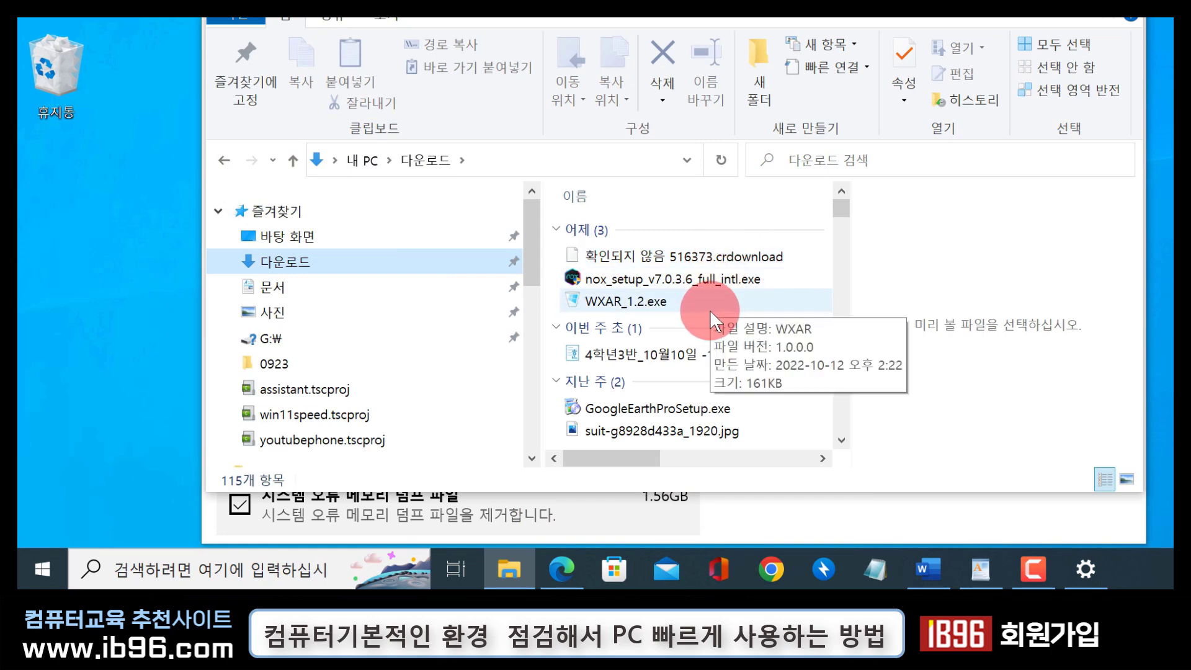
pyautogui.scroll(-15, 718, 291)
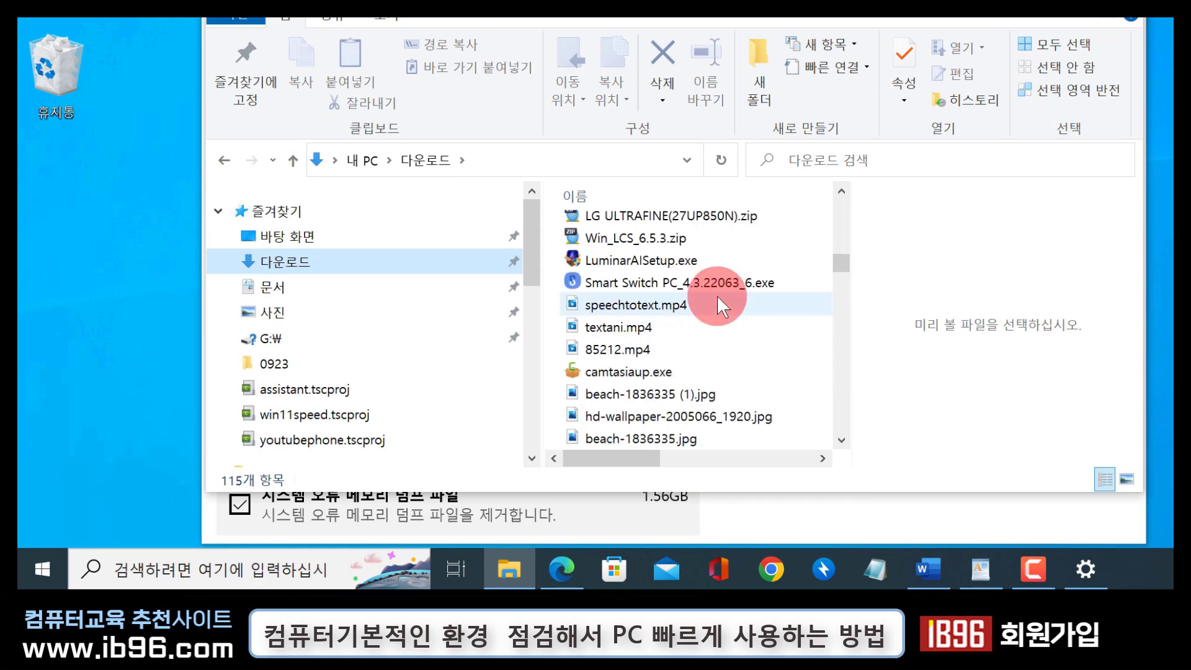
pyautogui.scroll(-8, 718, 301)
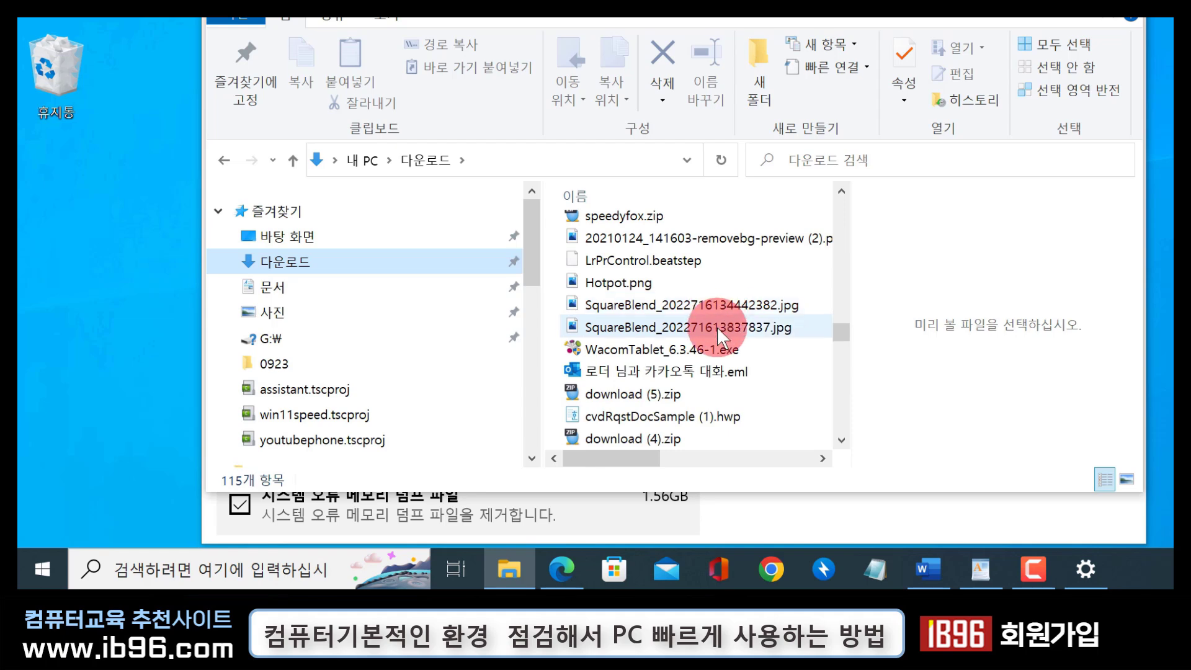
# Select the Downloads (다운로드) and Recycle Bin (휴지통) categories for removal in the temporary files list
pyautogui.scroll(1, 720, 352)
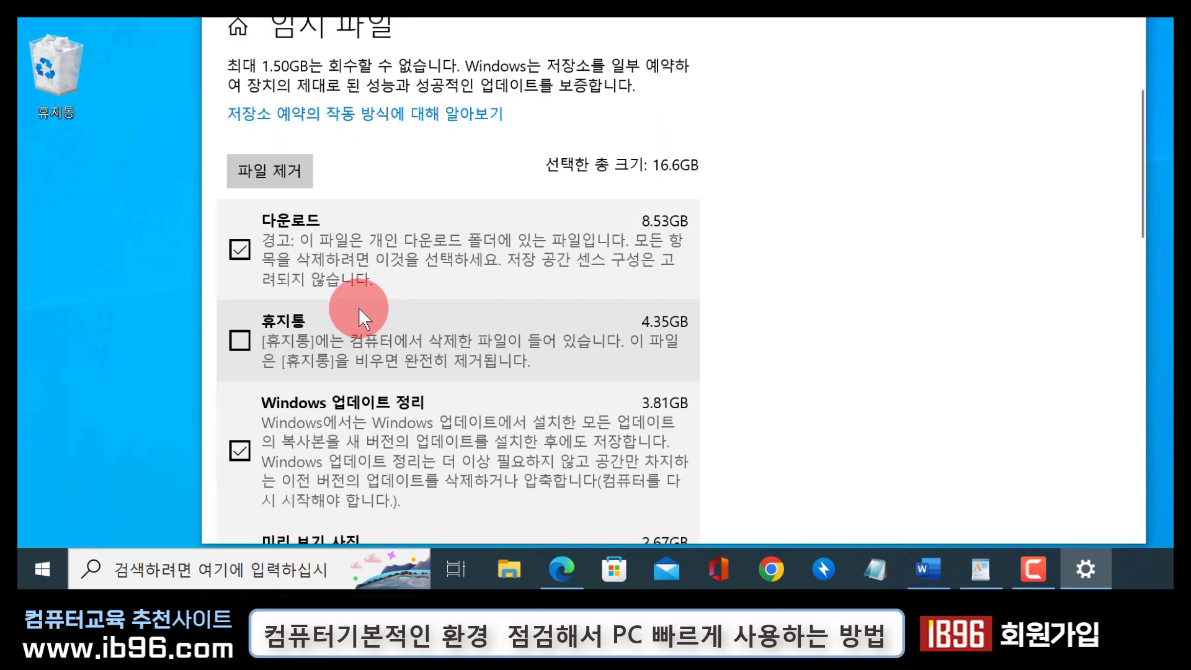
pyautogui.scroll(-3, 358, 307)
pyautogui.scroll(-3, 251, 279)
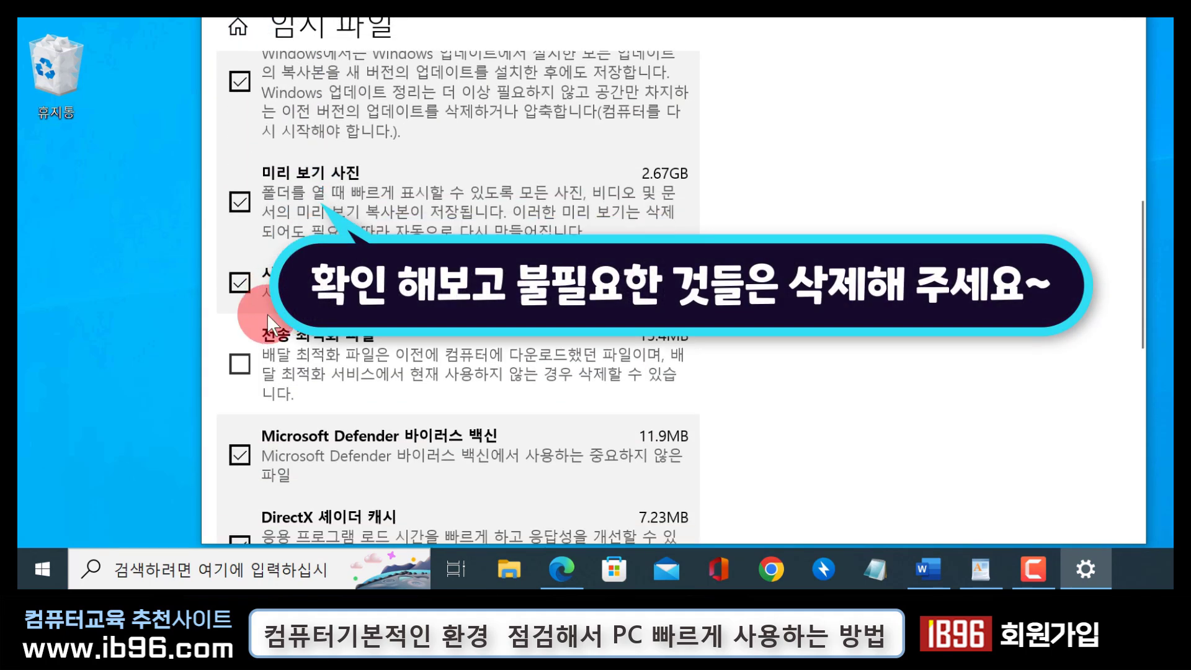
pyautogui.scroll(6, 371, 370)
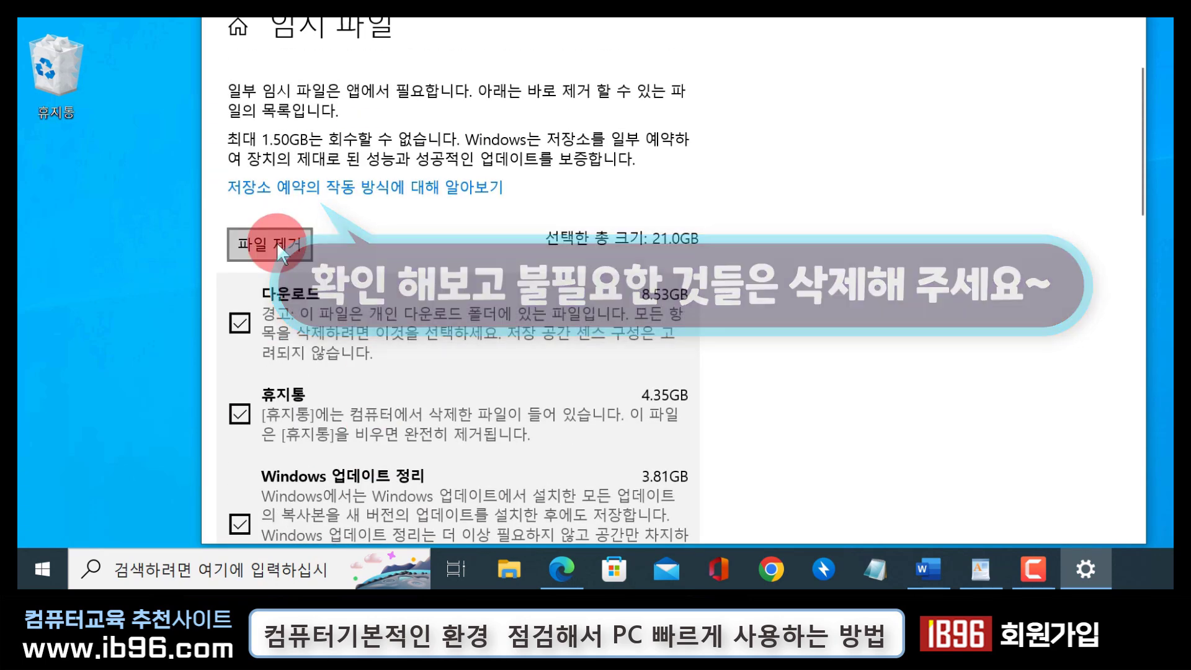
# Open the Storage Sense configuration from the storage settings and turn Storage Sense on
pyautogui.scroll(-1, 252, 273)
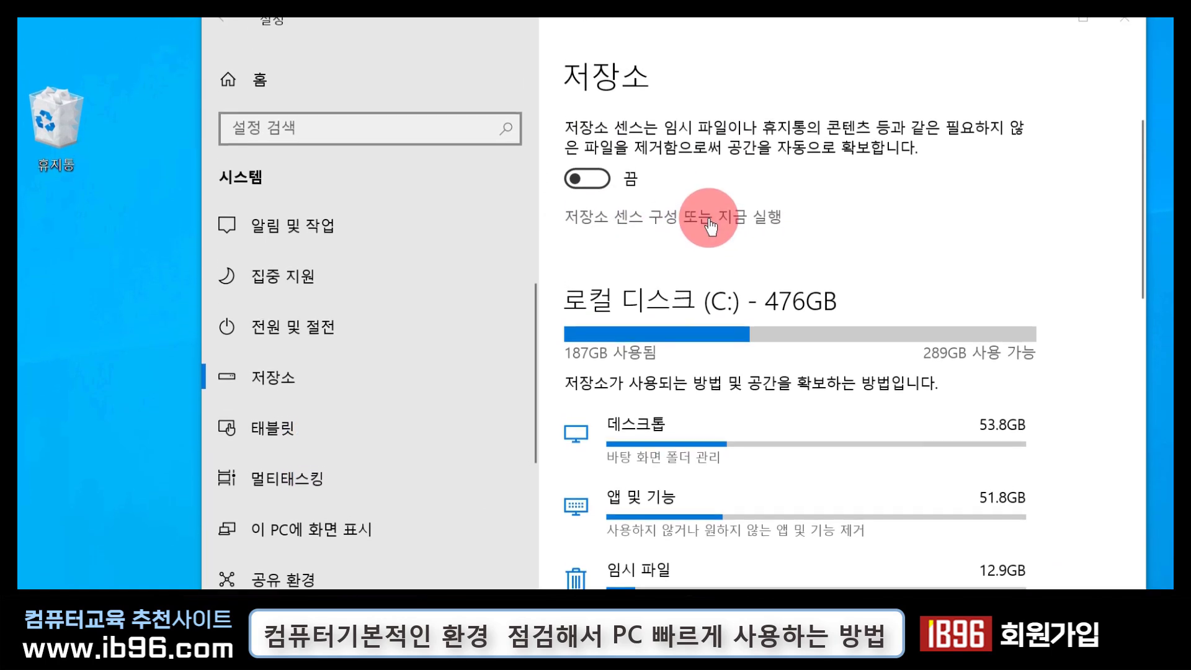
pyautogui.click(709, 167)
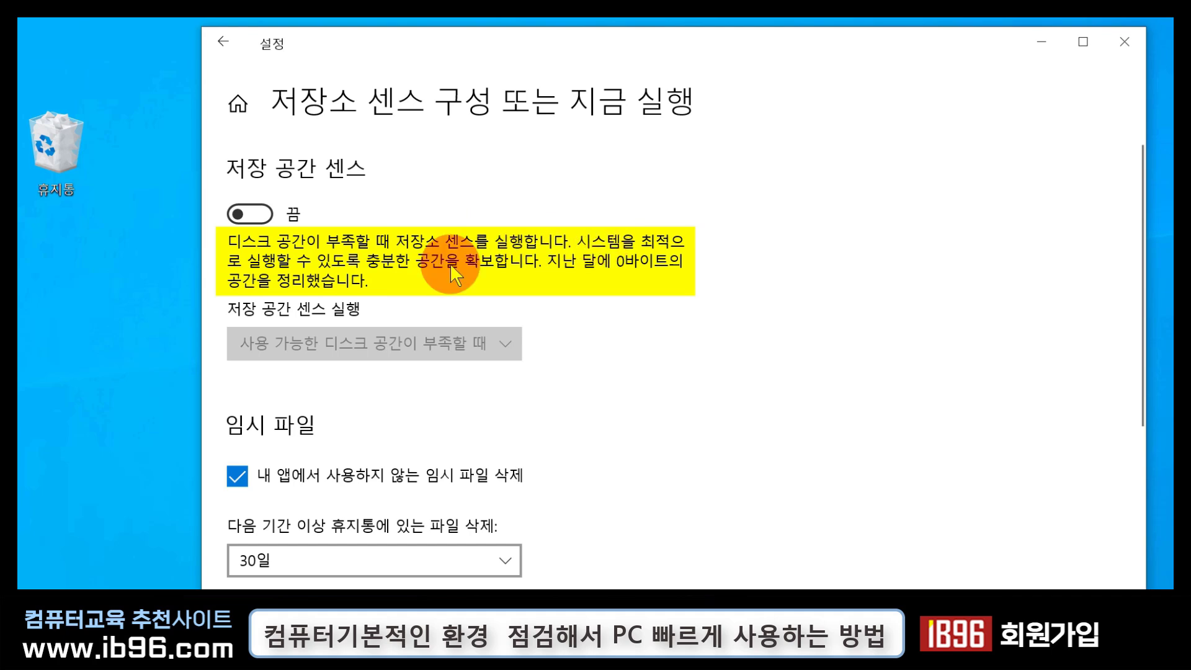
pyautogui.click(262, 211)
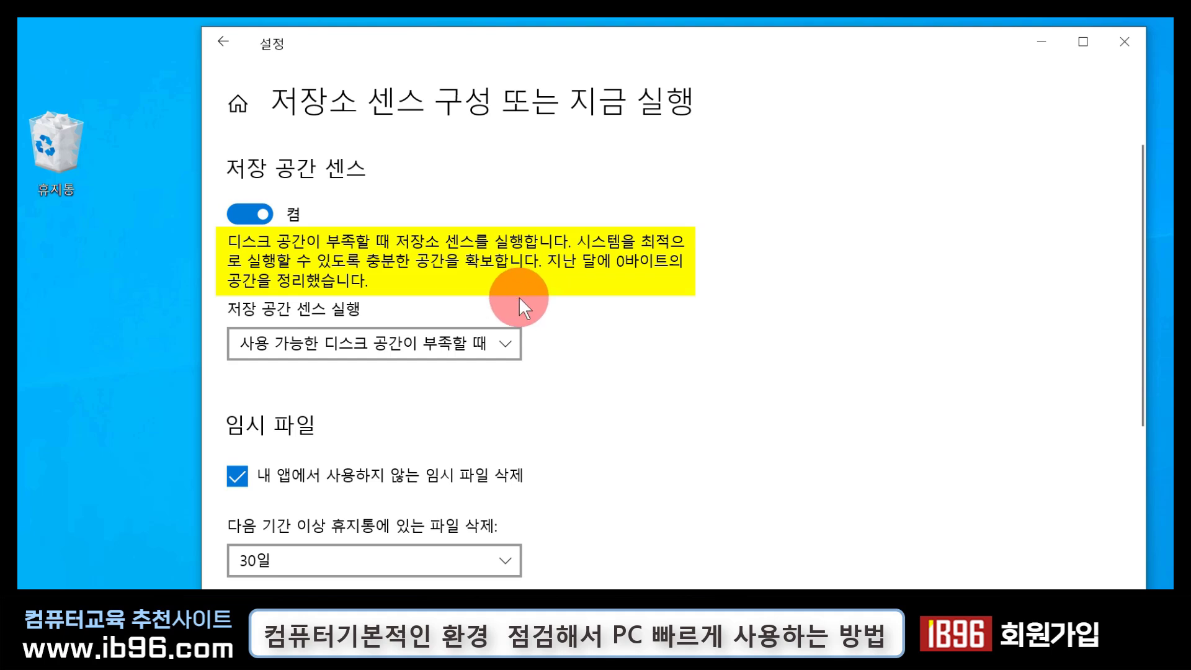
# Examine the Storage Sense run frequency options and the deletion periods for the Recycle Bin and the Downloads folder
pyautogui.scroll(-2, 624, 256)
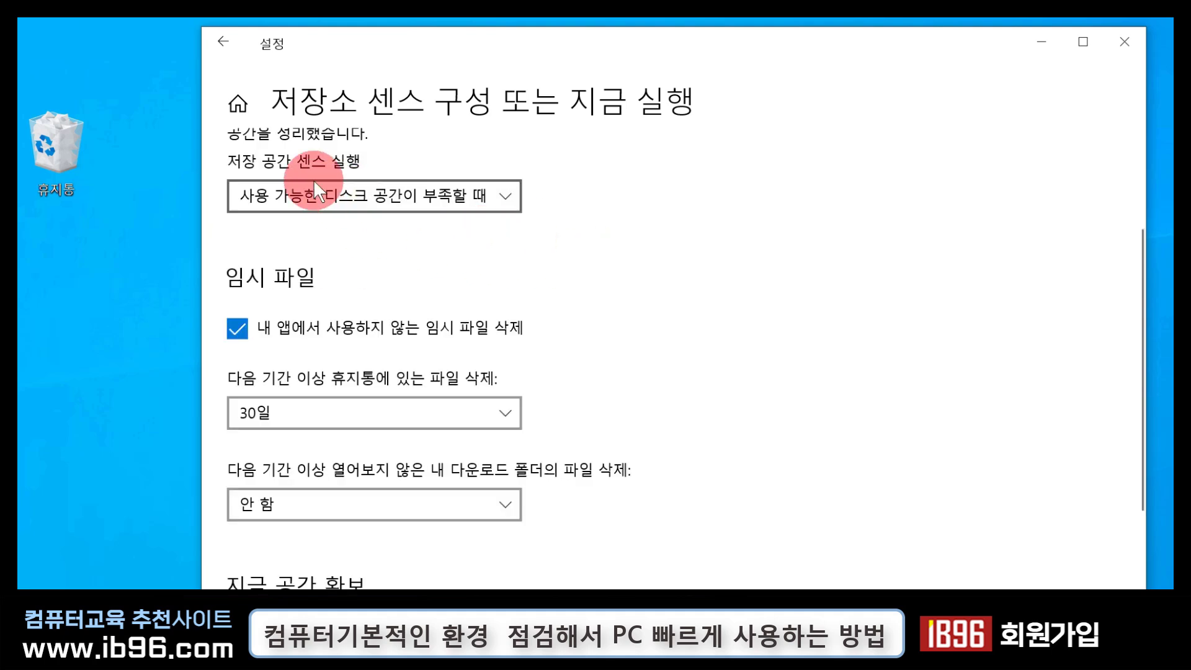
pyautogui.click(507, 194)
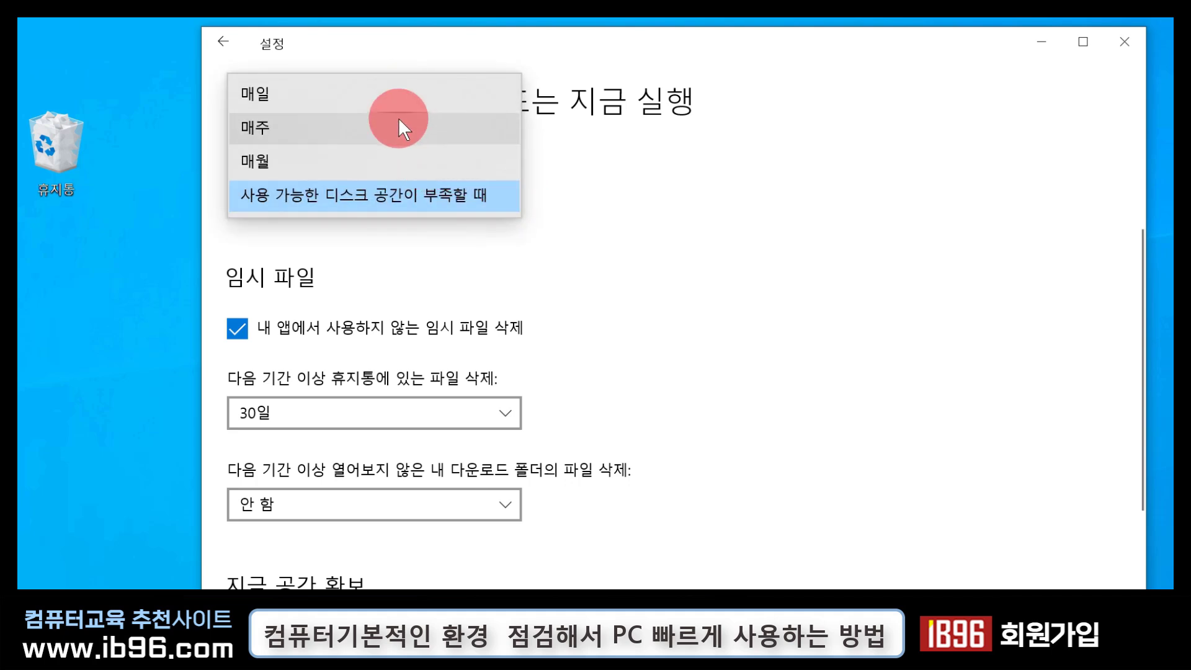
pyautogui.click(627, 161)
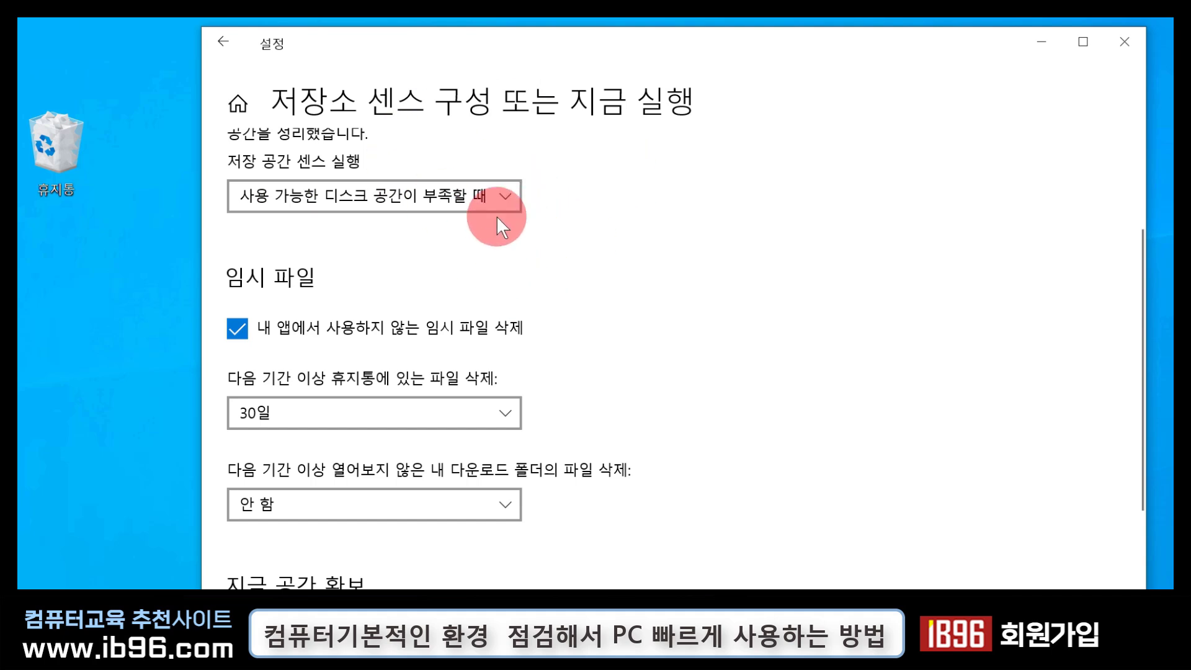
pyautogui.scroll(-2, 598, 267)
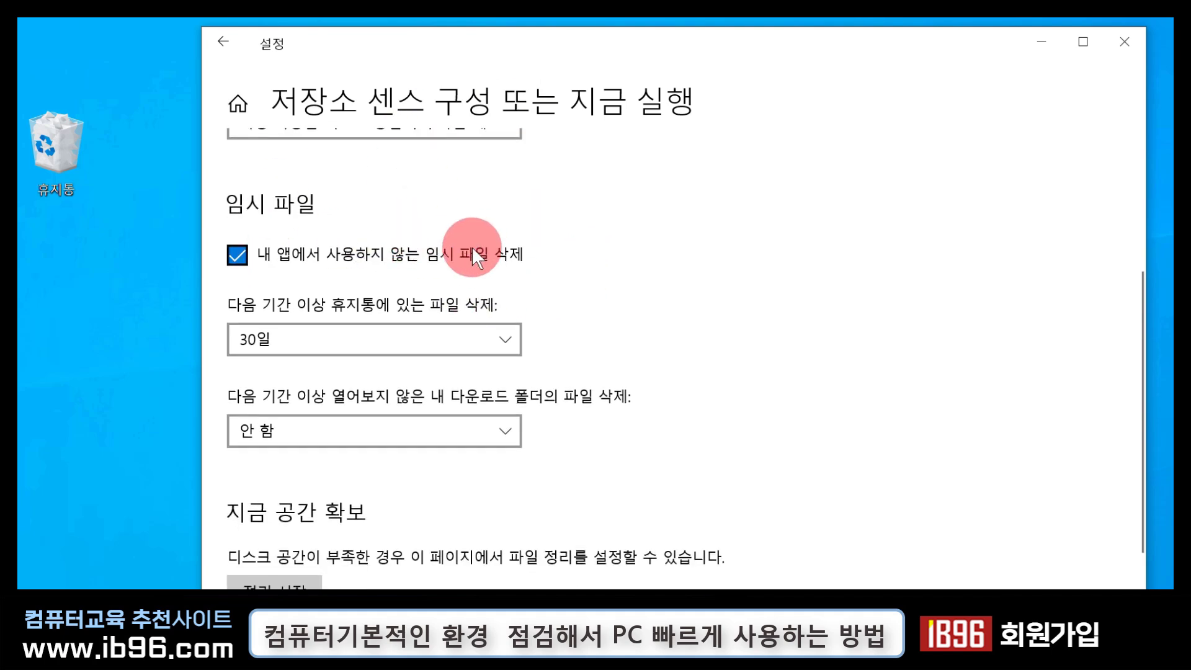
pyautogui.scroll(-2, 505, 242)
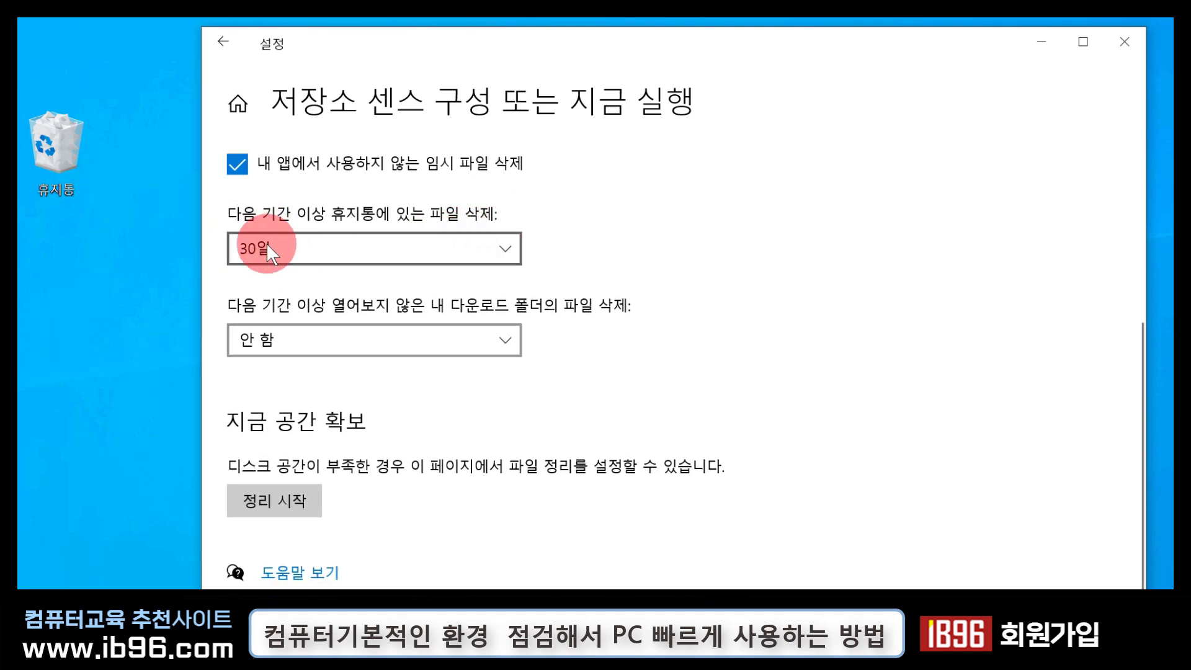
pyautogui.click(503, 244)
pyautogui.click(671, 168)
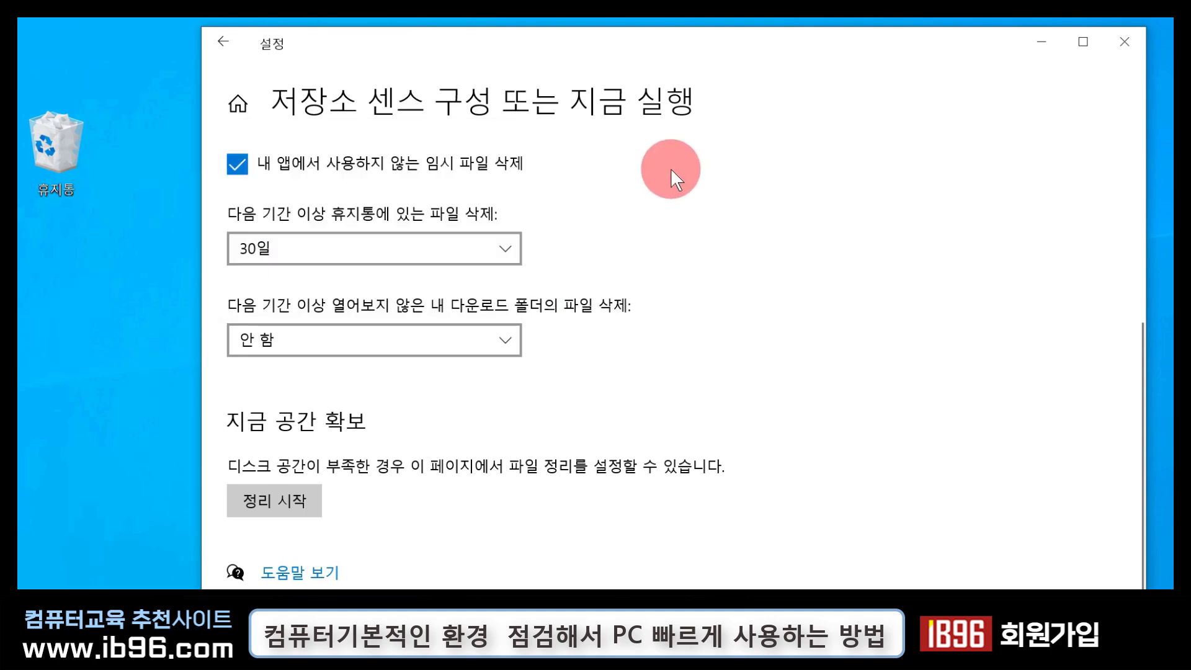
pyautogui.click(339, 328)
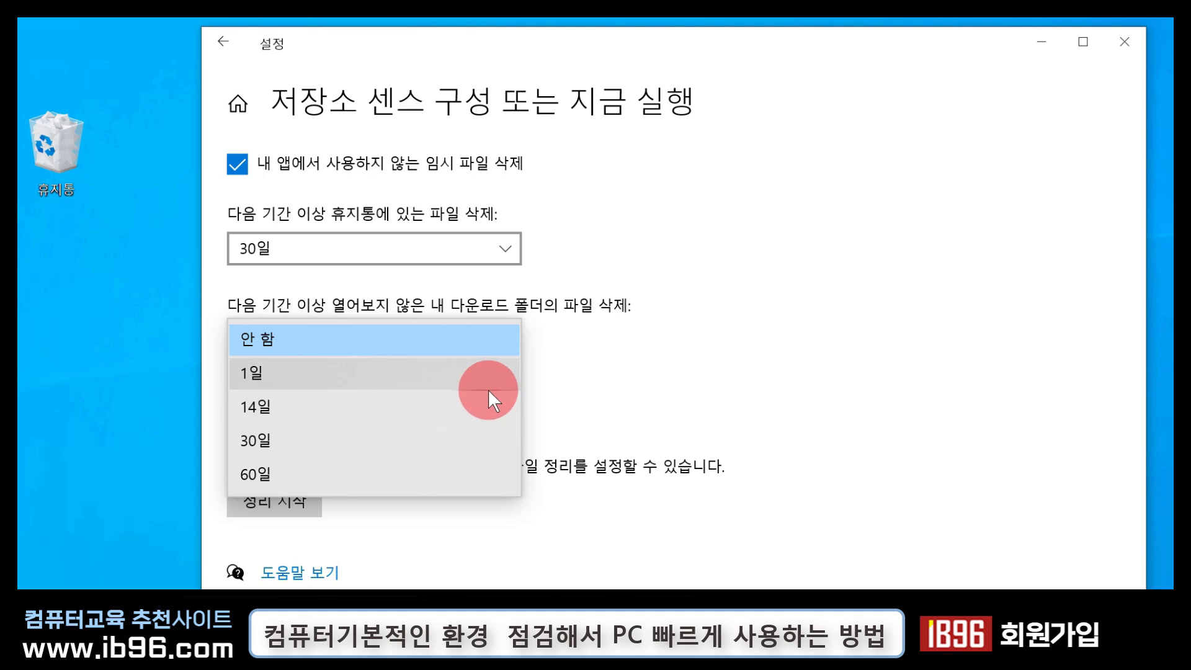
pyautogui.click(752, 345)
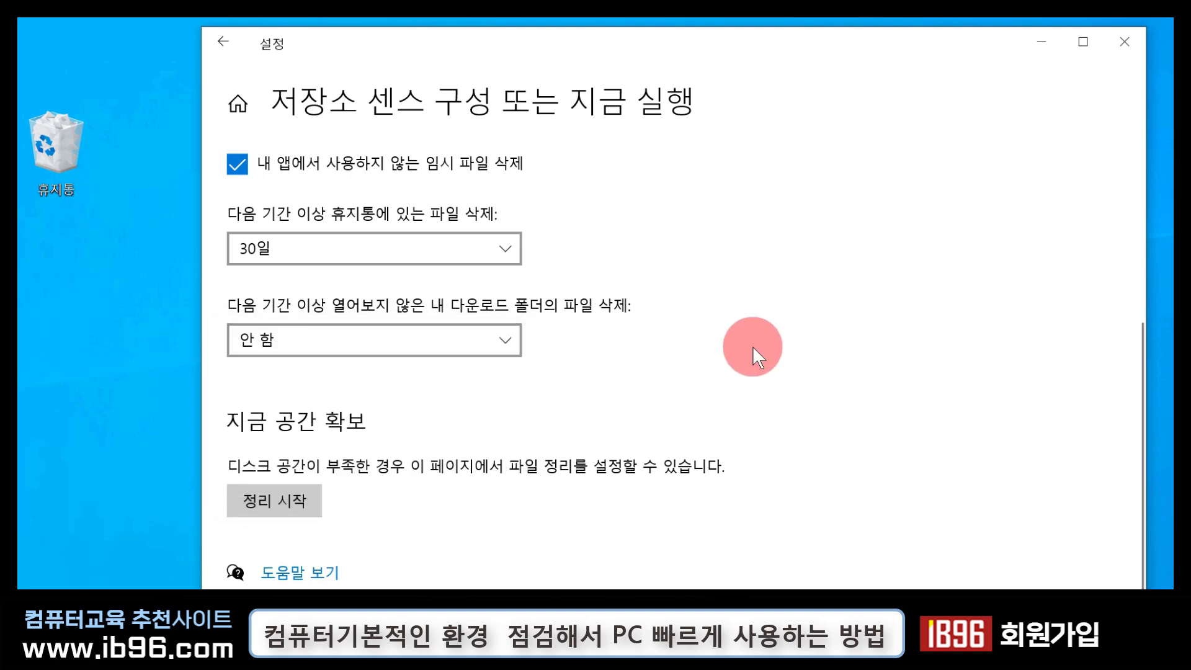
# Start the immediate disk space cleanup (정리 시작) and recheck the Storage Sense settings
pyautogui.click(278, 502)
pyautogui.scroll(4, 461, 466)
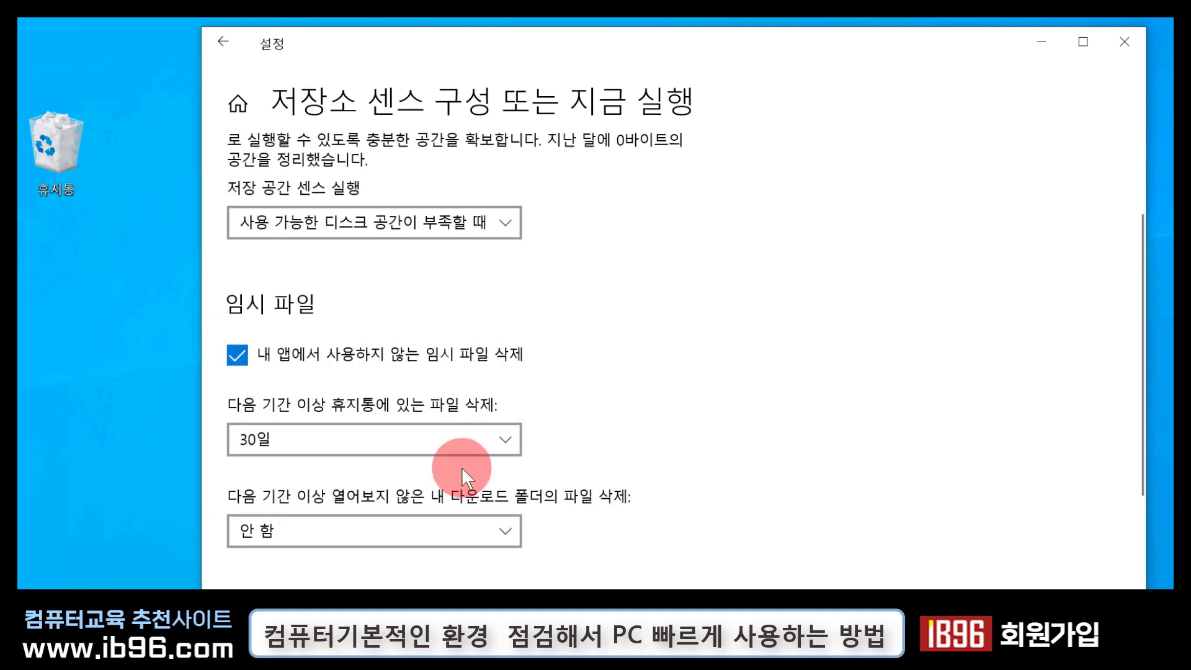
pyautogui.scroll(-3, 428, 439)
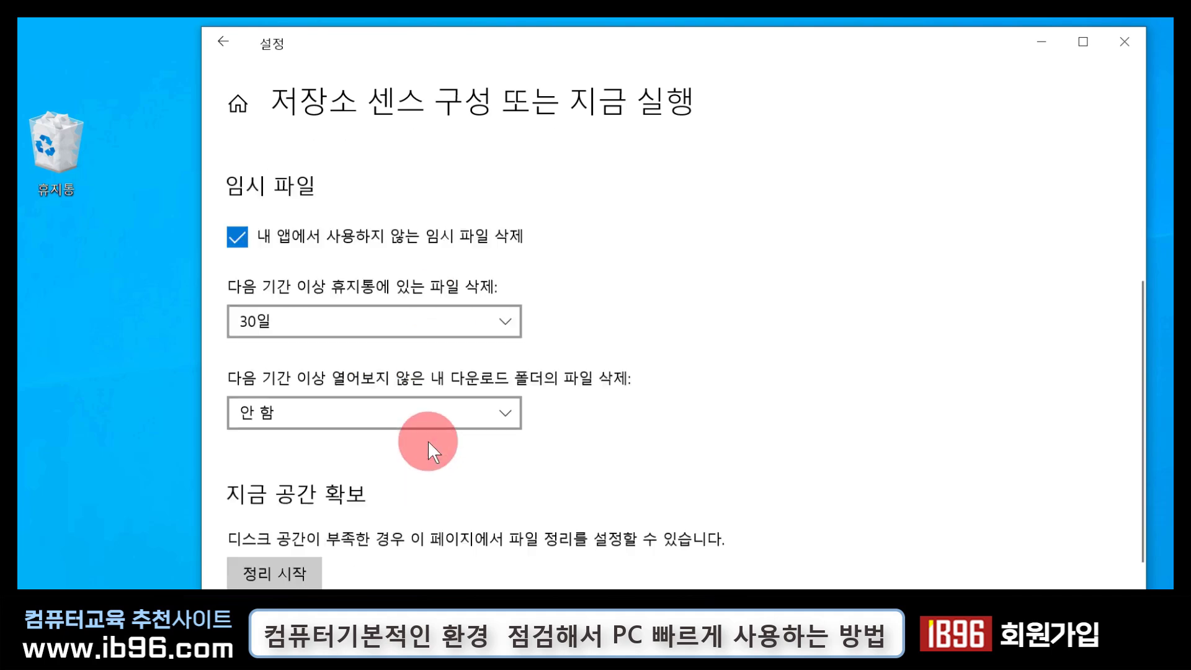
pyautogui.scroll(4, 482, 431)
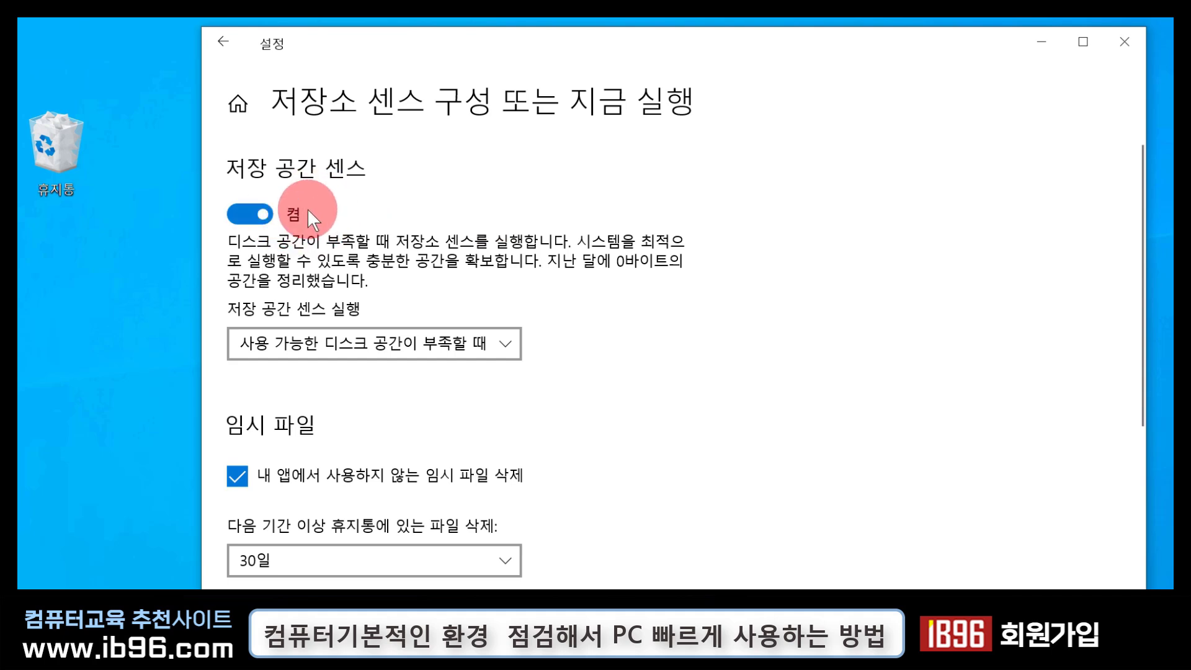
# Return to the storage settings, open the drive optimization tool and optimize the (C:) drive
pyautogui.click(223, 43)
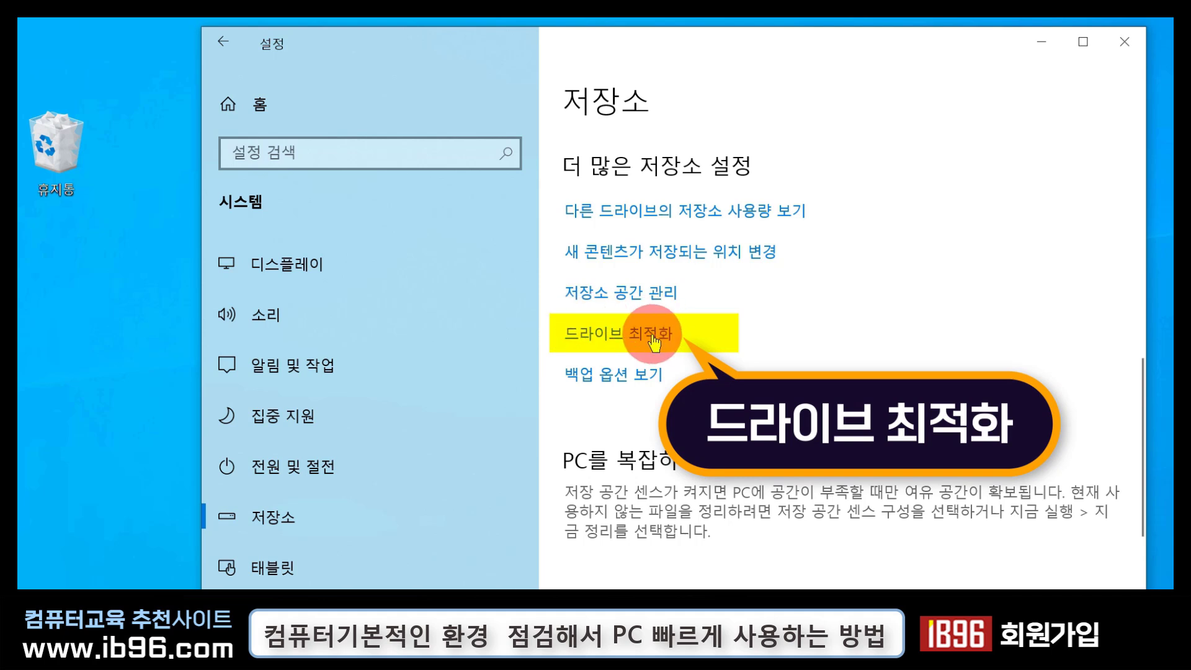
pyautogui.click(654, 337)
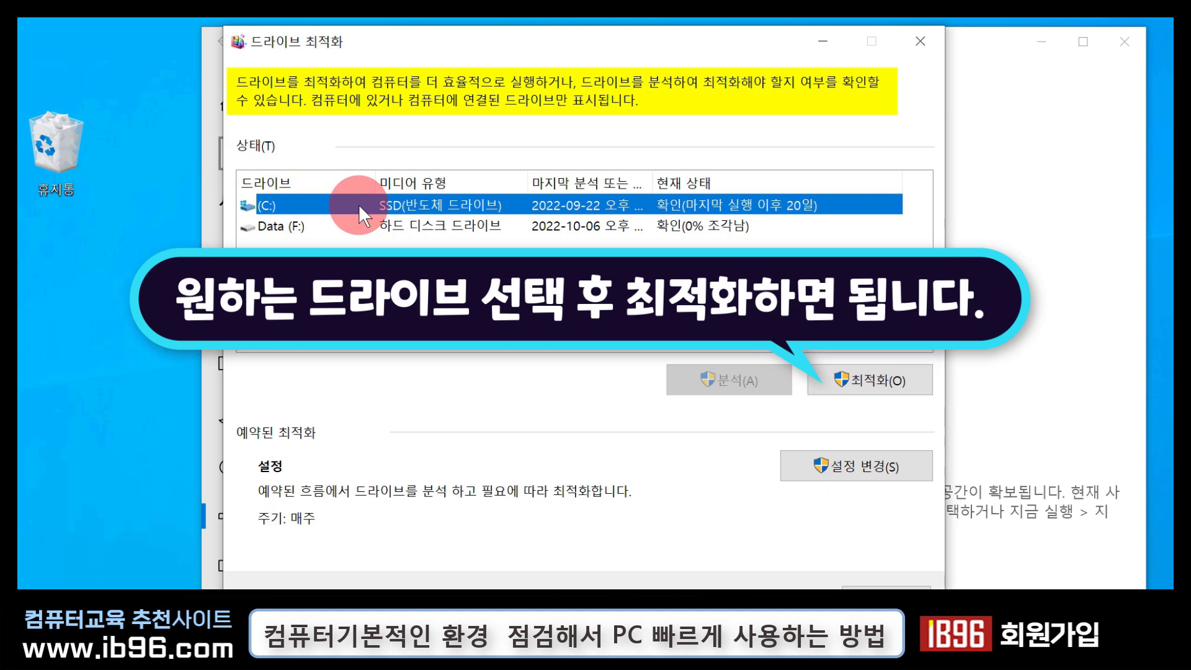
pyautogui.click(875, 381)
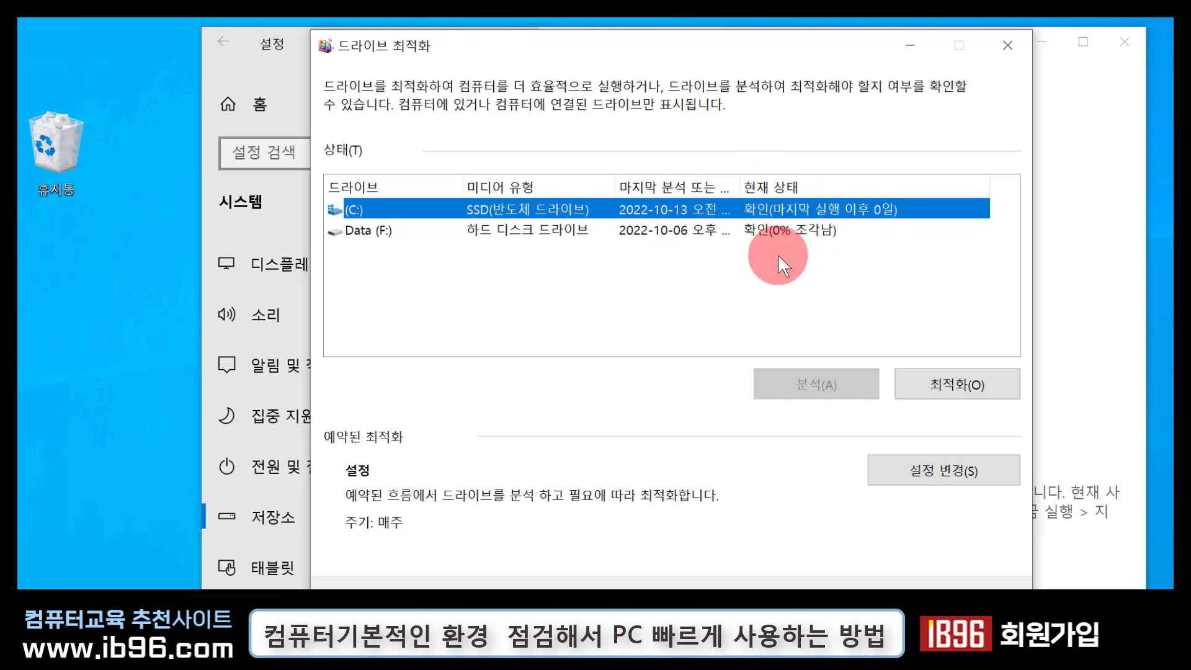
pyautogui.click(853, 383)
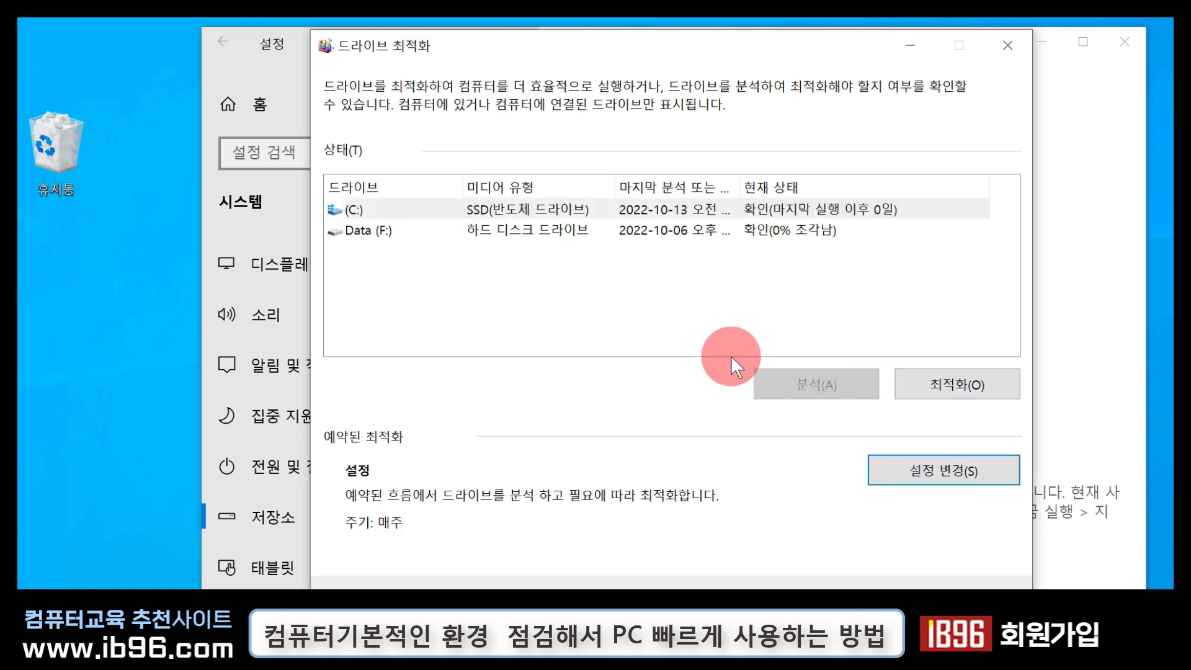
# Examine the frequency and drive choices of the scheduled optimization, and leave the drive optimization tool without changing them
pyautogui.click(969, 469)
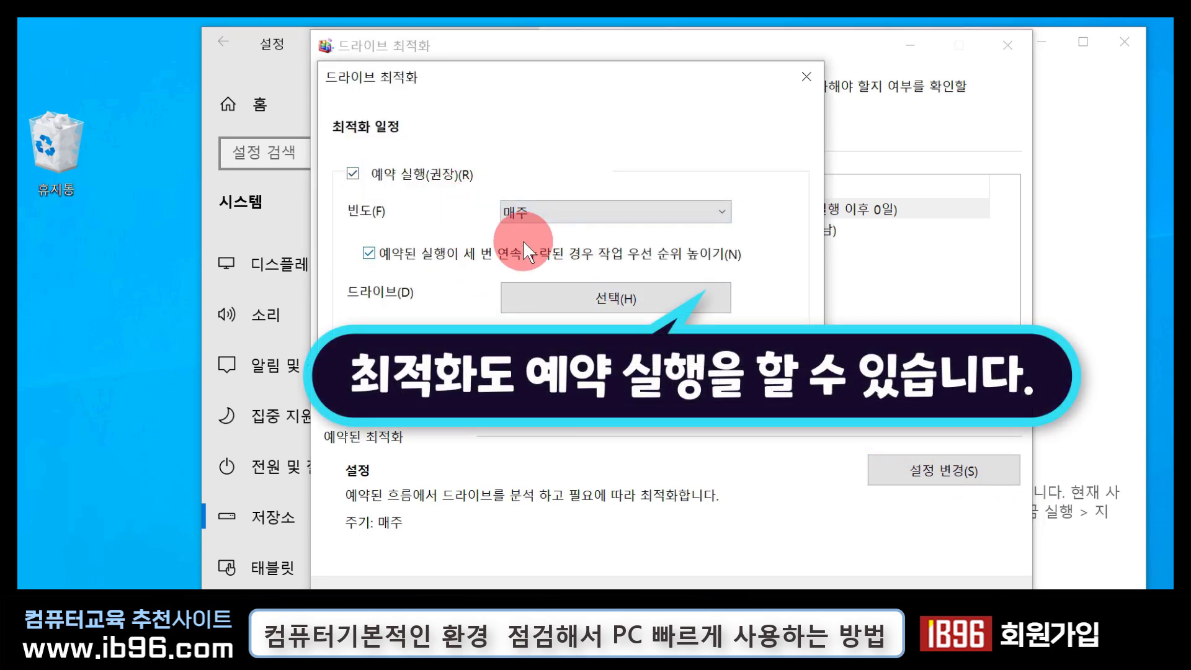
pyautogui.click(537, 214)
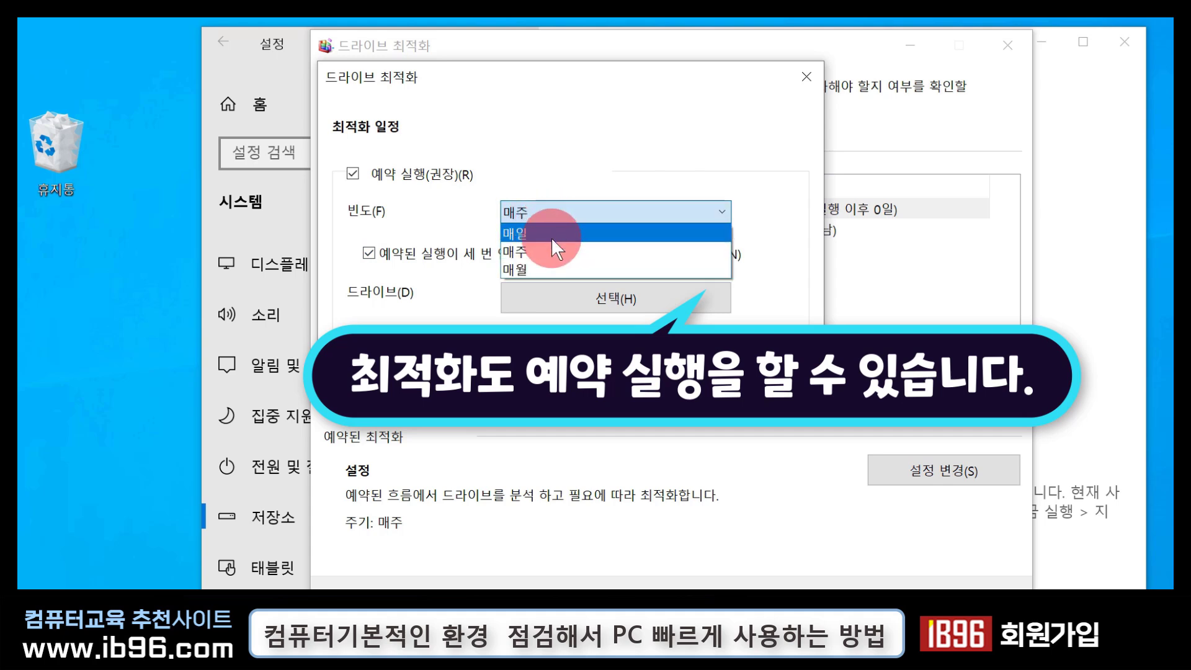
pyautogui.click(603, 138)
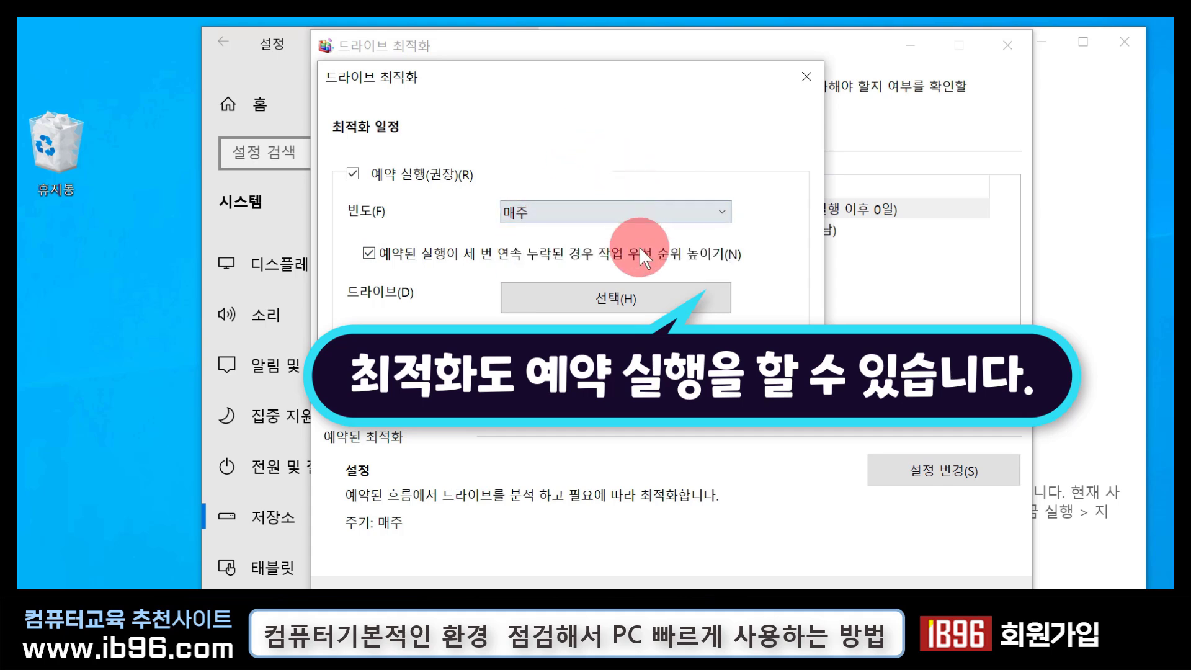
pyautogui.click(637, 297)
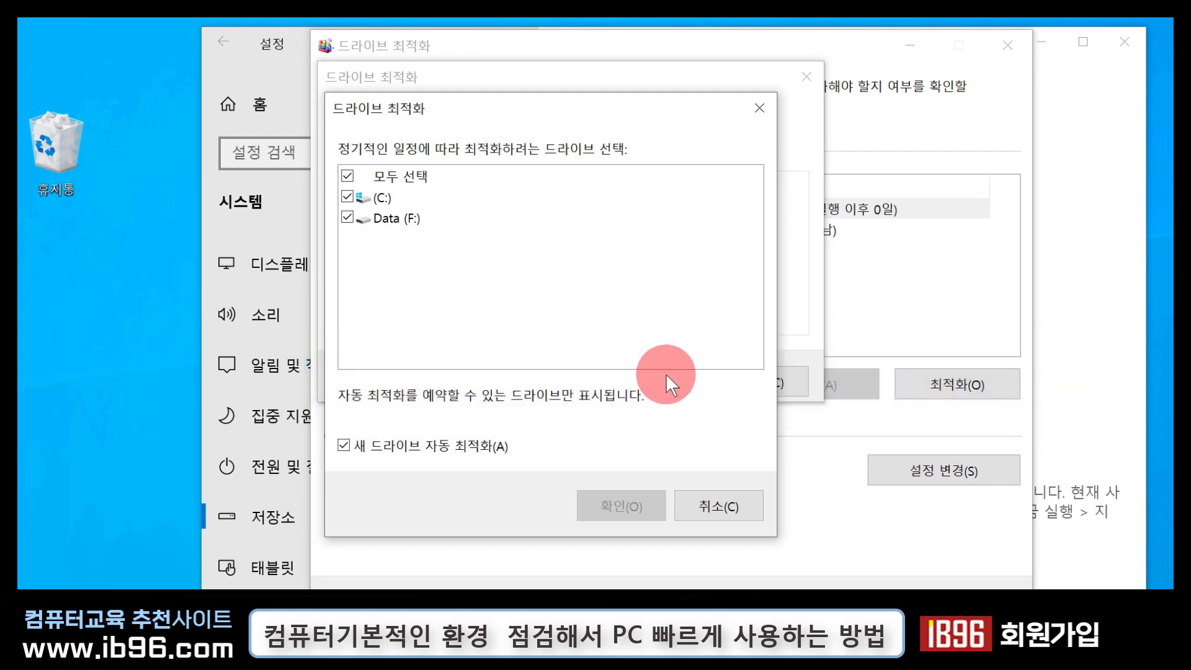
pyautogui.click(722, 505)
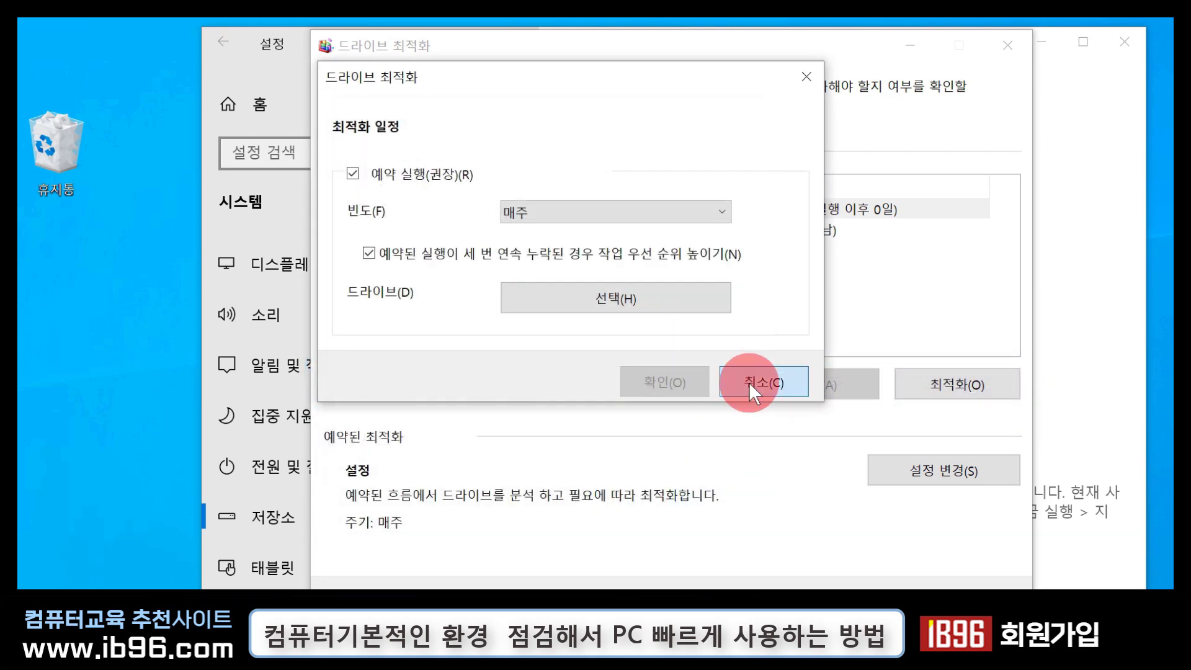
pyautogui.click(749, 381)
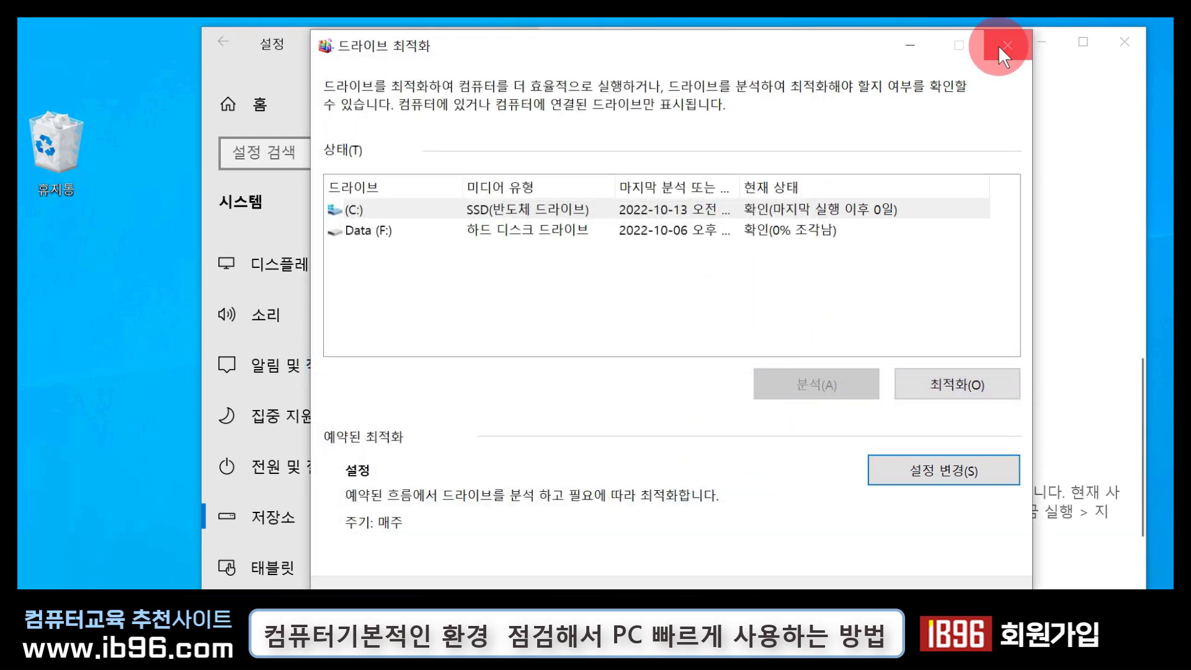
pyautogui.click(1000, 45)
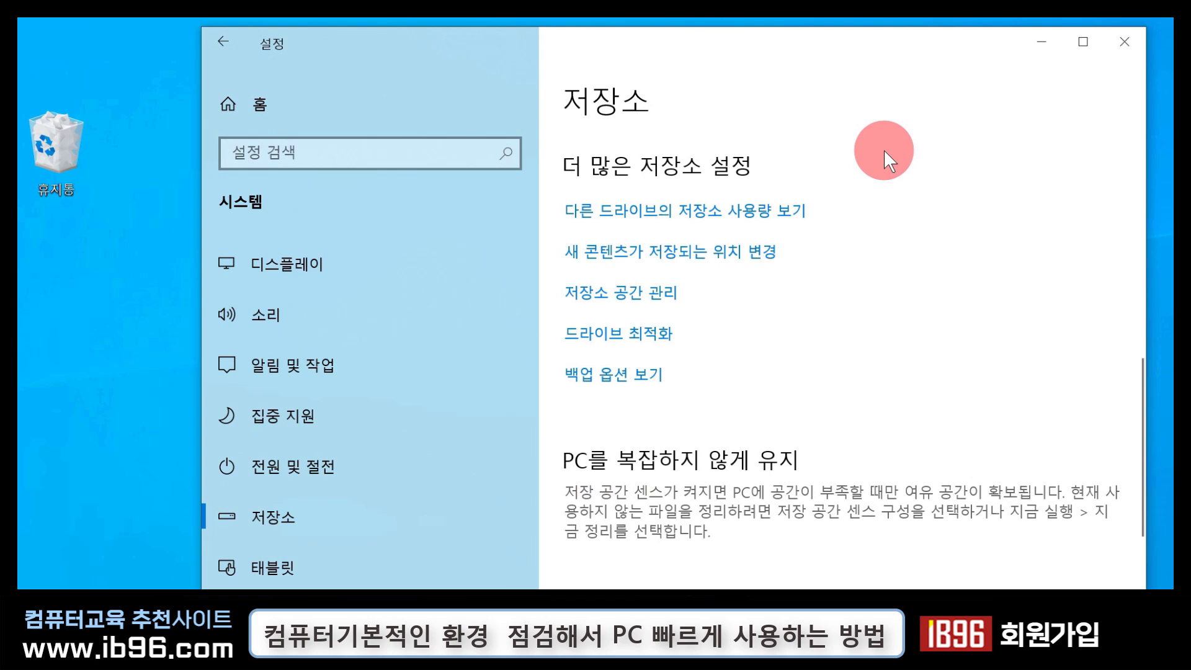
pyautogui.scroll(-3, 723, 258)
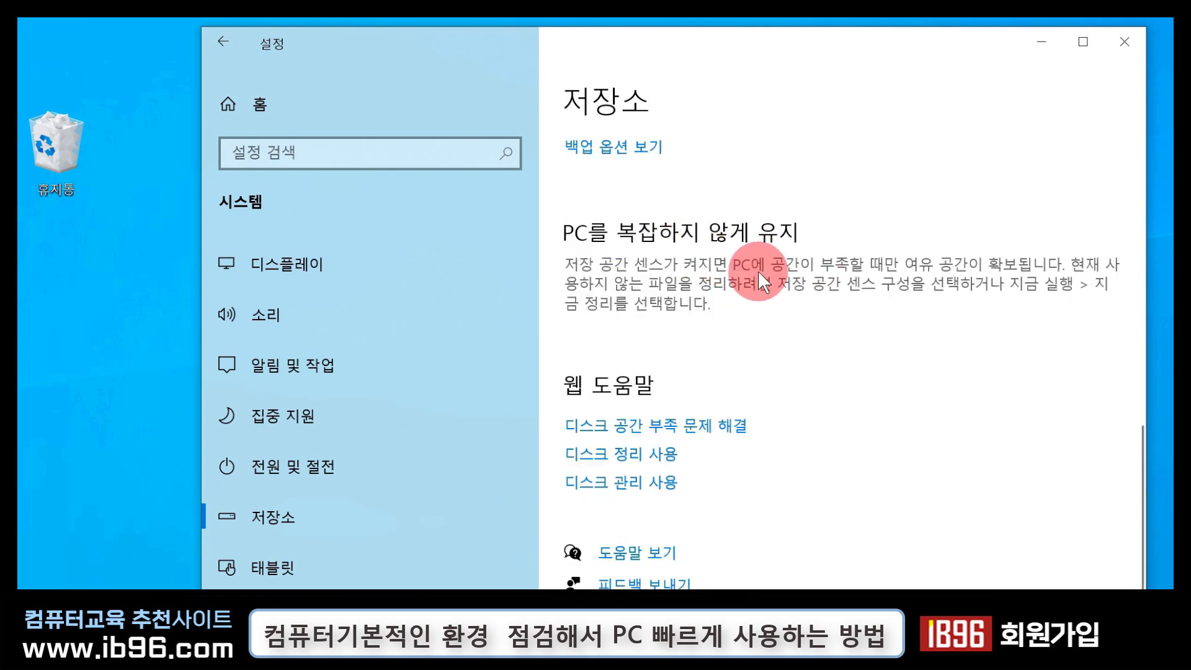